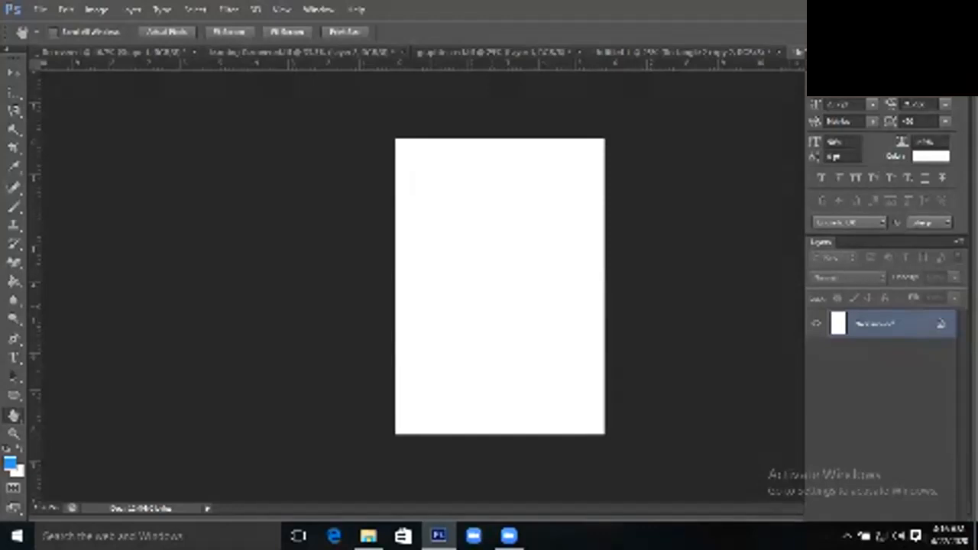
Switch to the open 'One Week Website Hosting Training' flyer document
key(ctrl+shift+Tab)
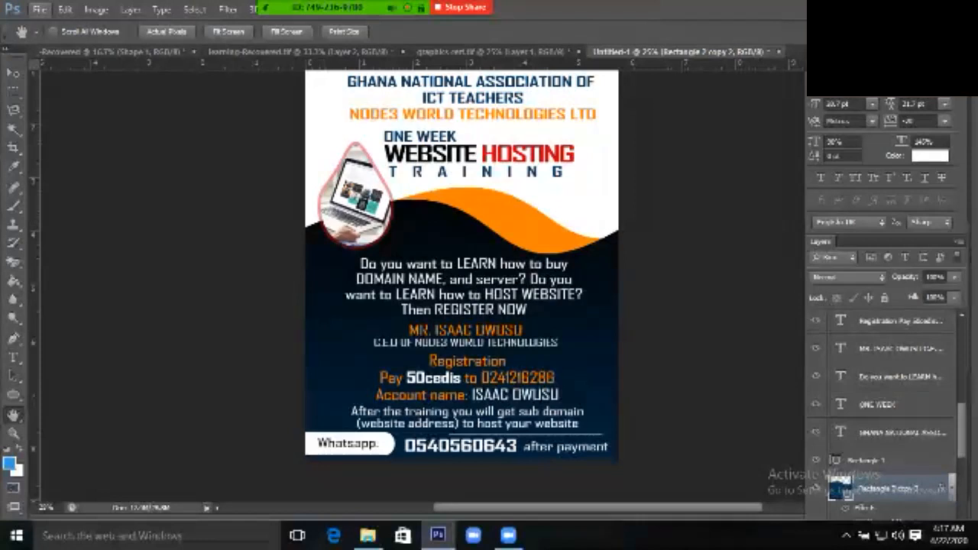
Choose New from the File menu to bring up the New document dialog
click(39, 10)
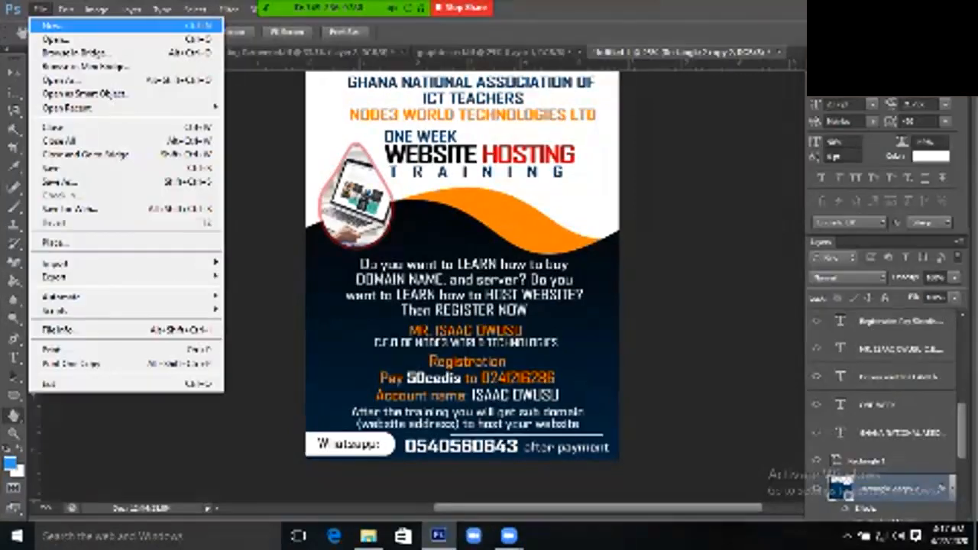
click(52, 26)
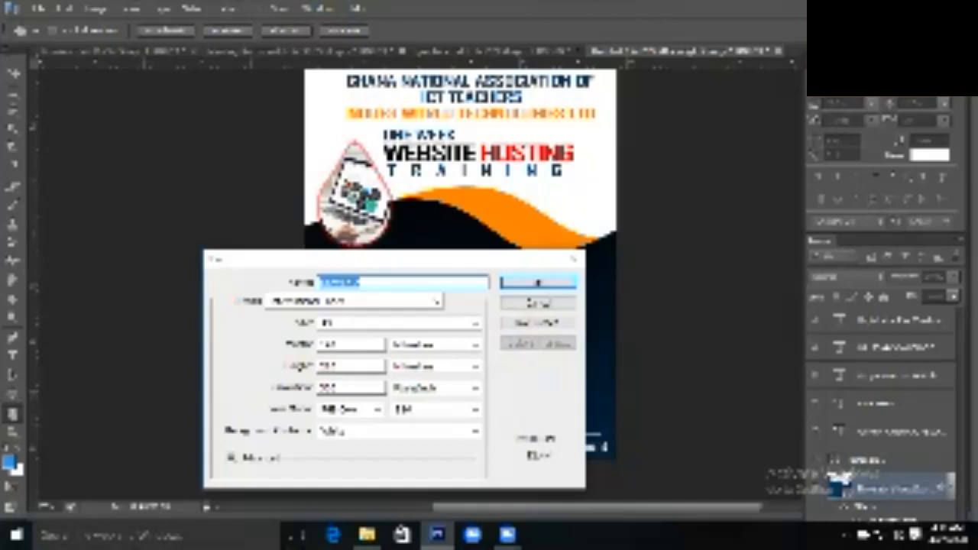
Create a white A4 document at 300 ppi named 'Wave'
text(Wave)
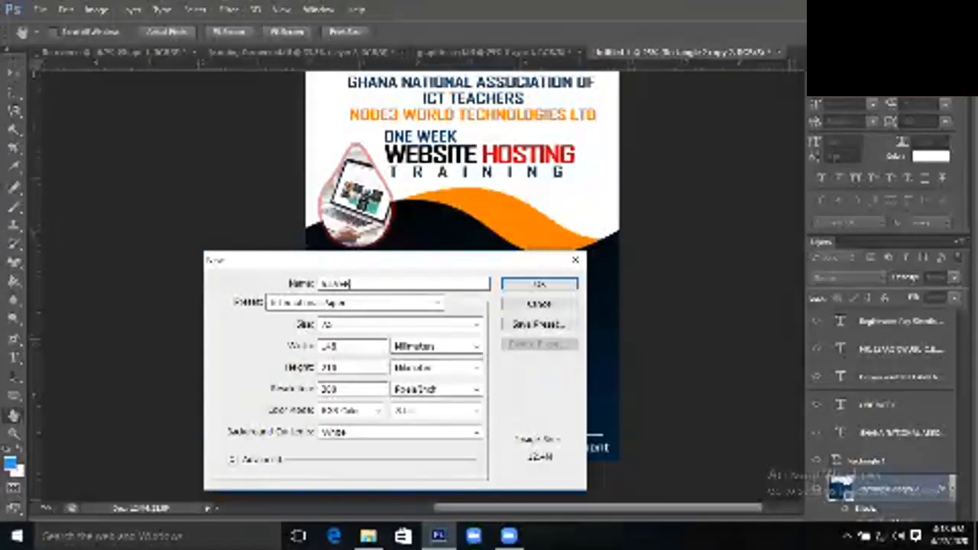
key(Return)
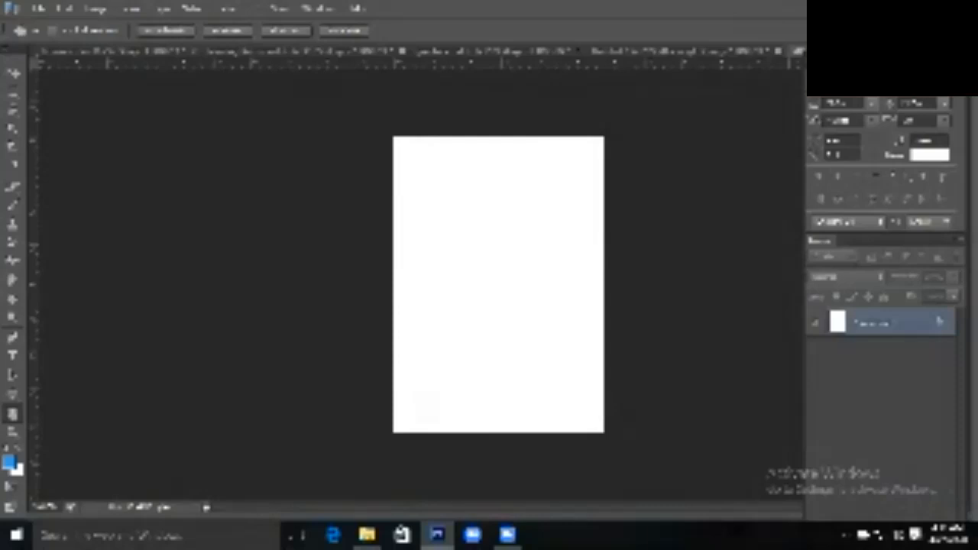
key(m)
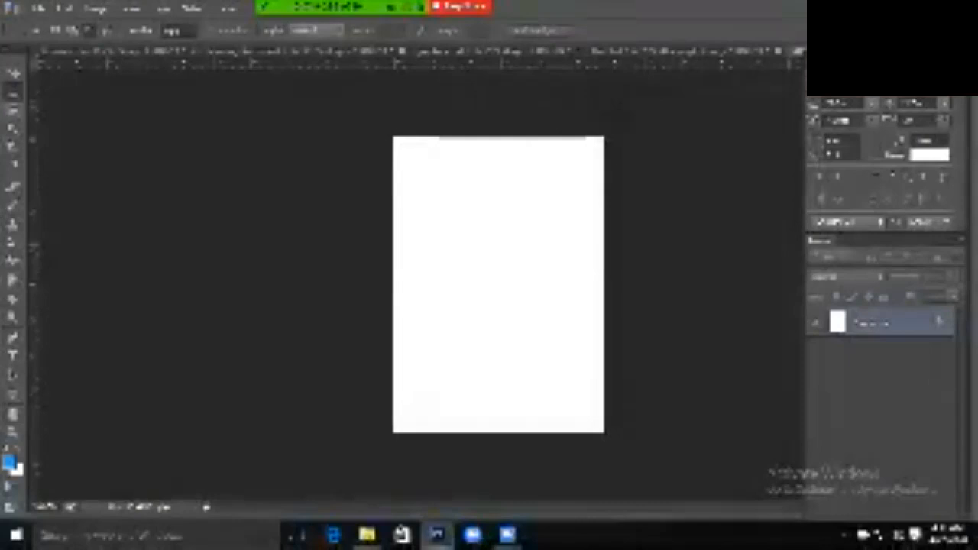
Cycle through the Lasso and Magic Wand tools, showing the Quick Selection alternative, then pick Crop
click(13, 109)
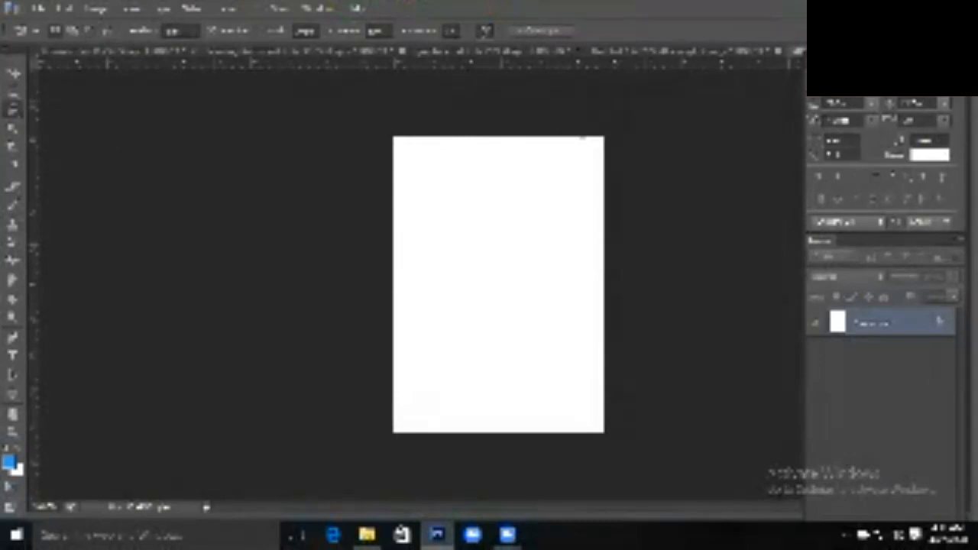
key(w)
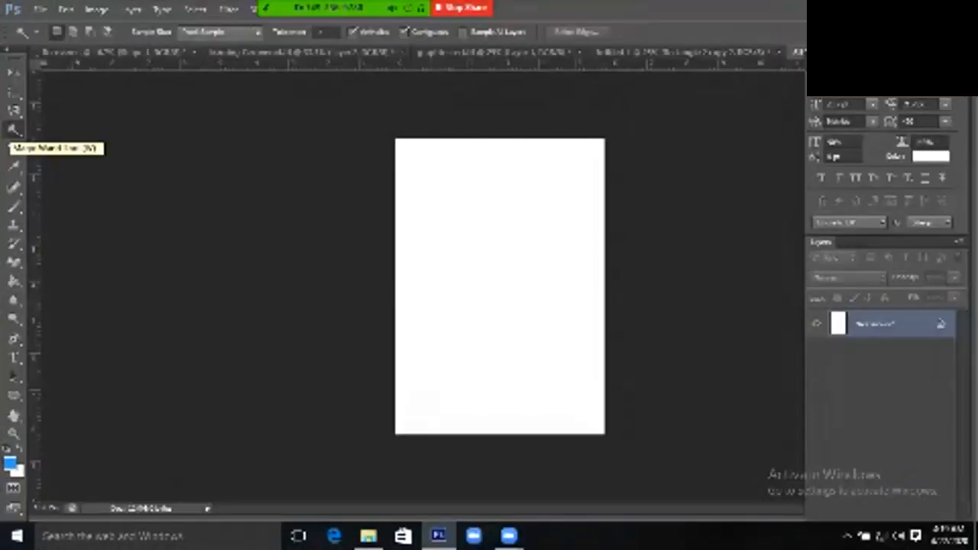
right_click(14, 130)
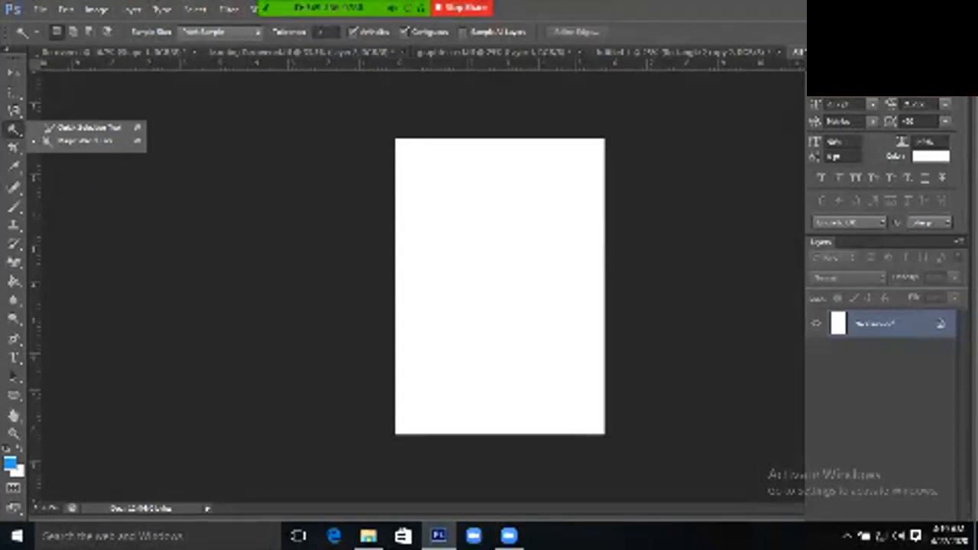
click(13, 147)
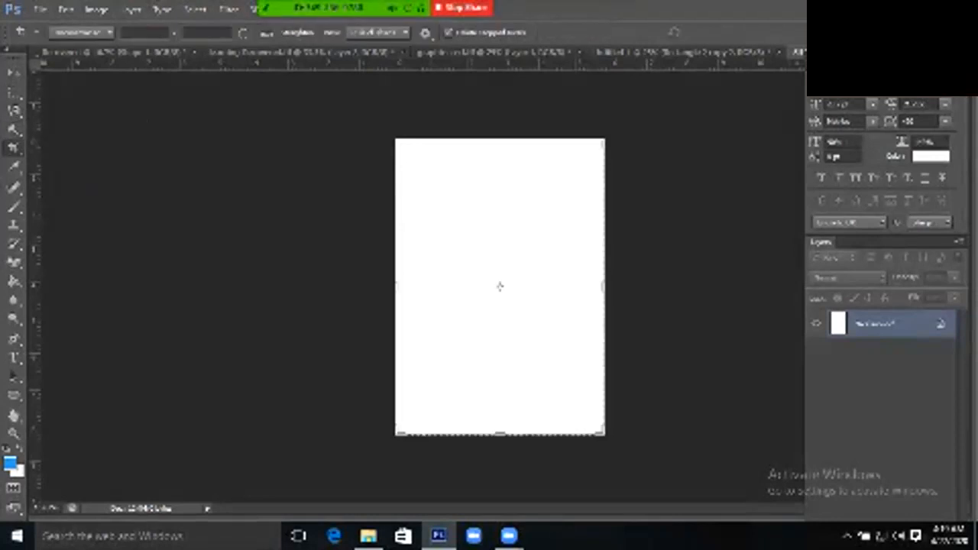
Select the Eyedropper tool and restore the Photoshop window to a floating size
click(14, 166)
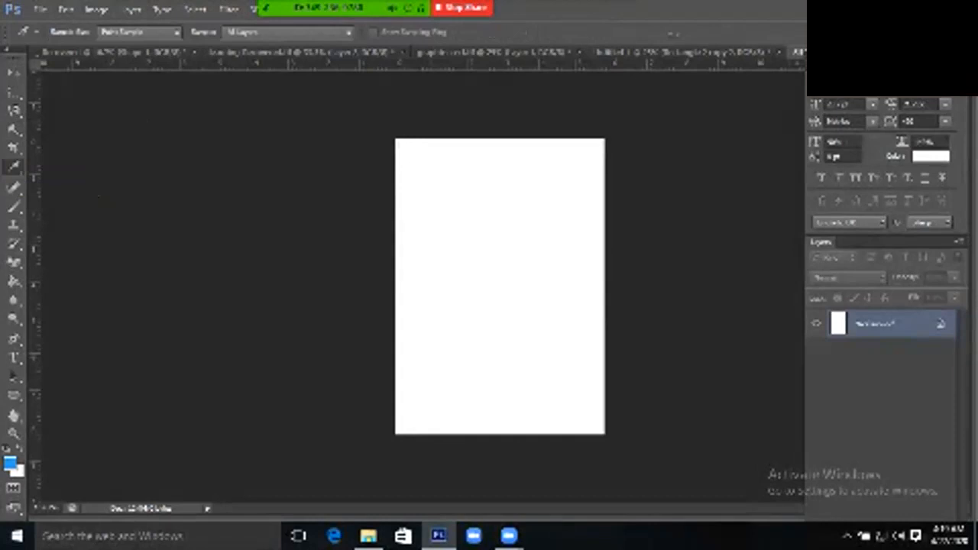
click(934, 7)
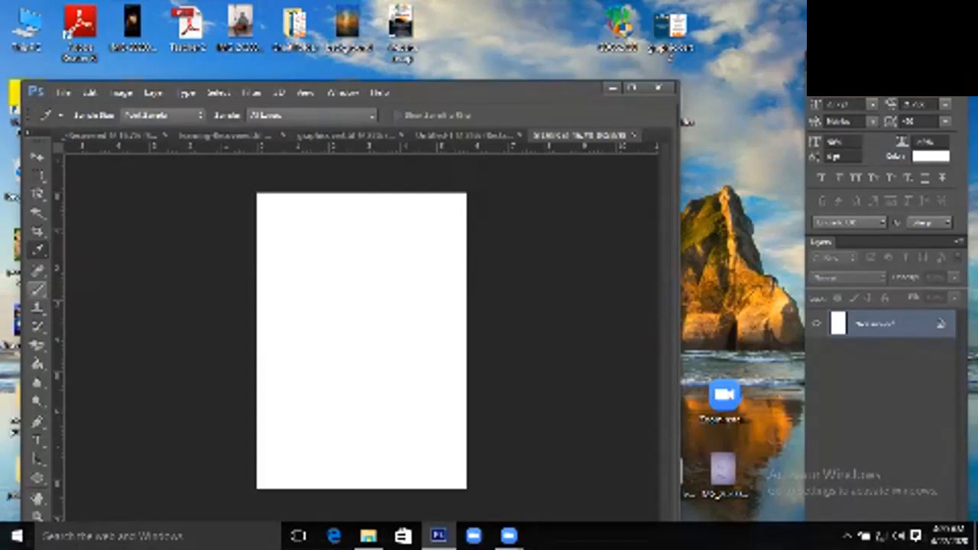
key(s)
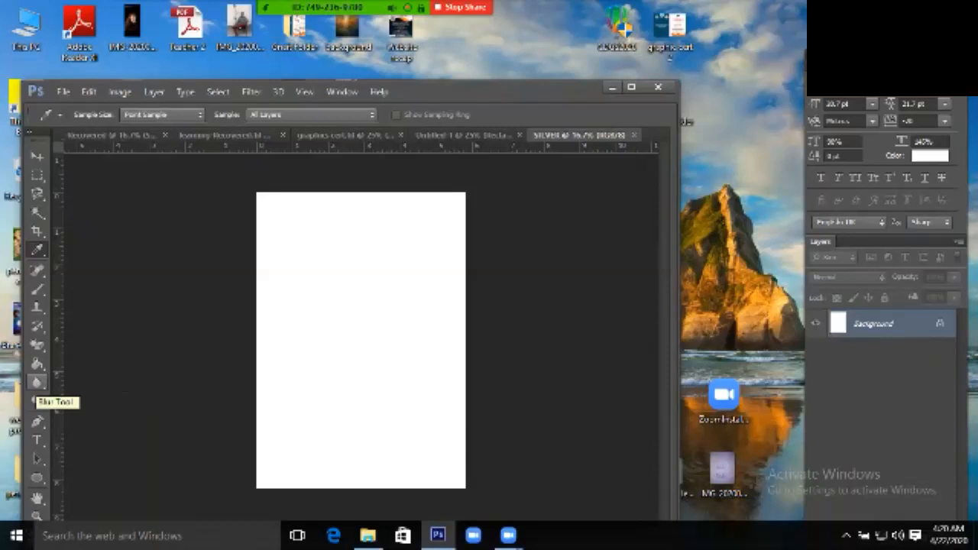
click(36, 382)
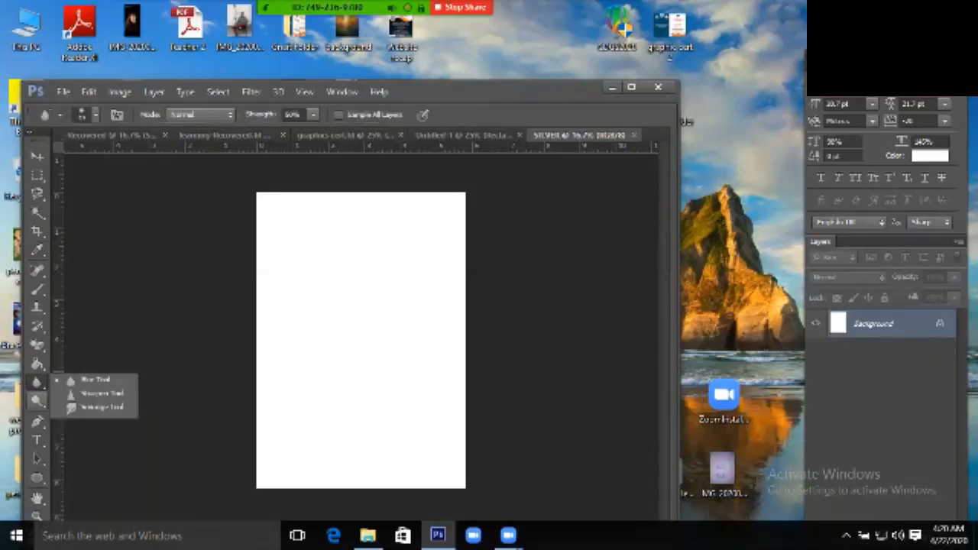
click(36, 401)
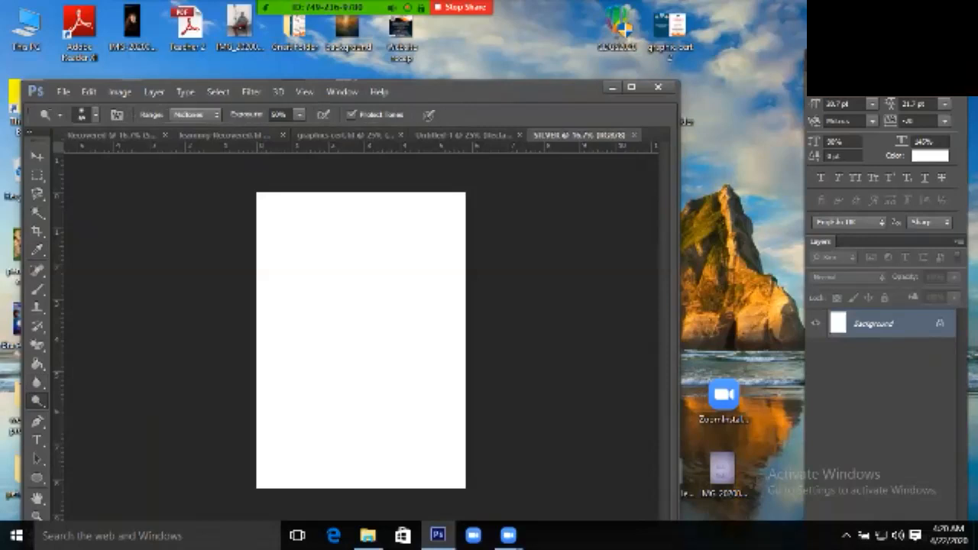
click(36, 400)
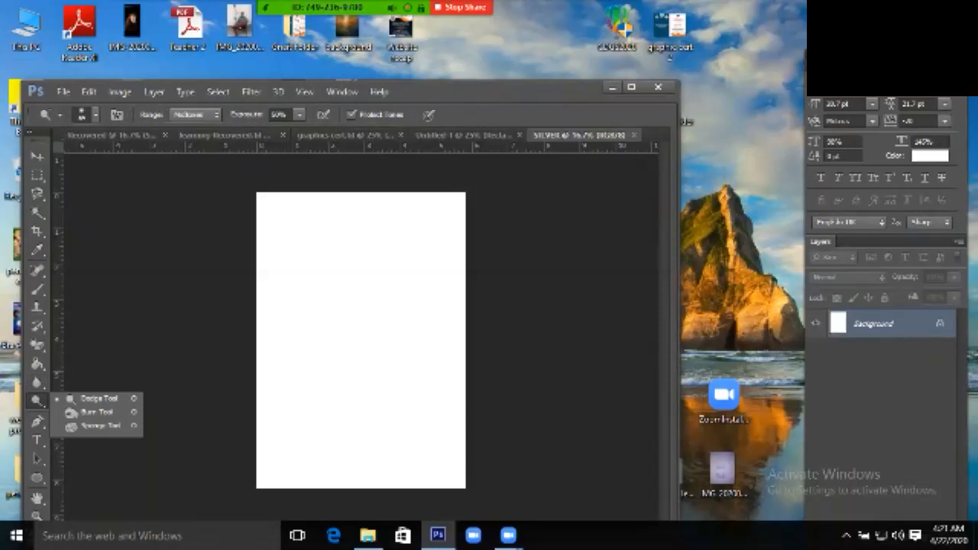
click(36, 421)
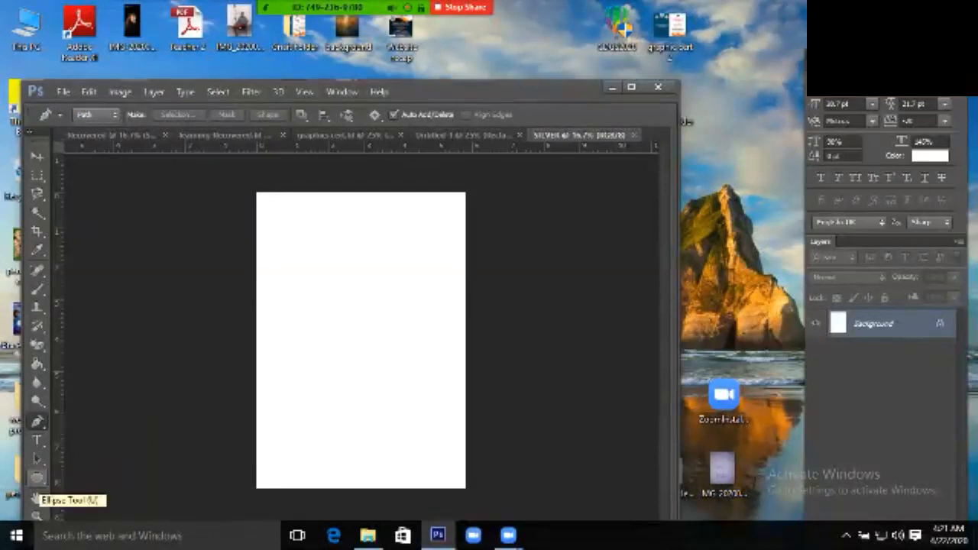
click(36, 478)
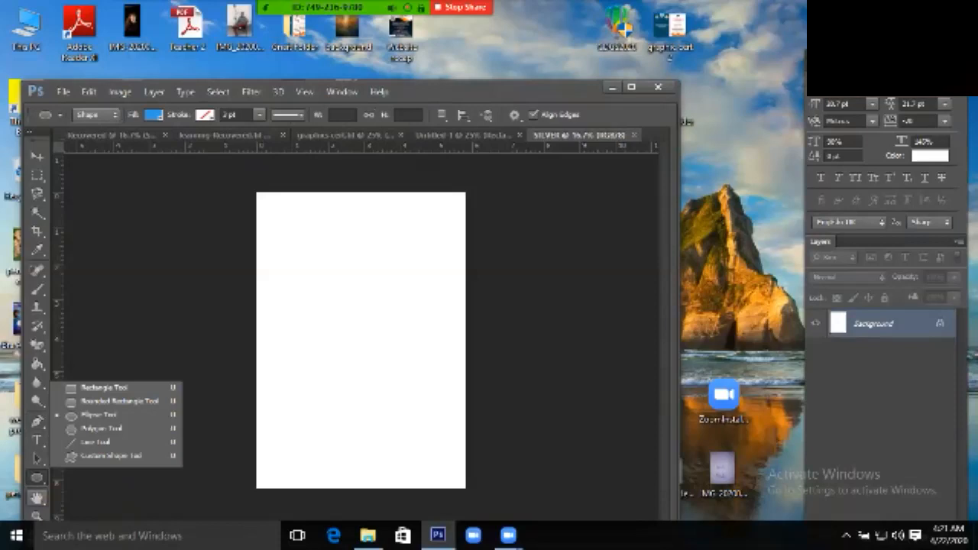
click(37, 498)
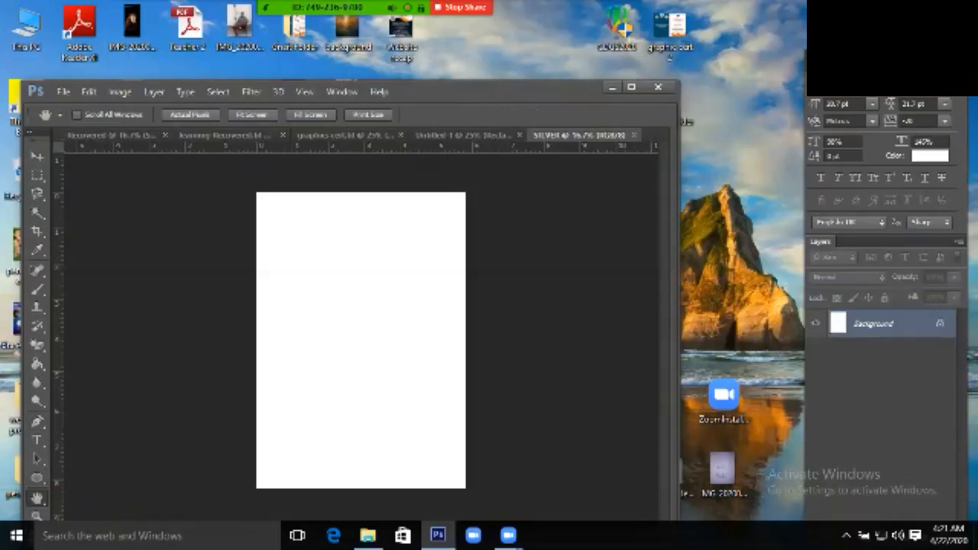
click(632, 87)
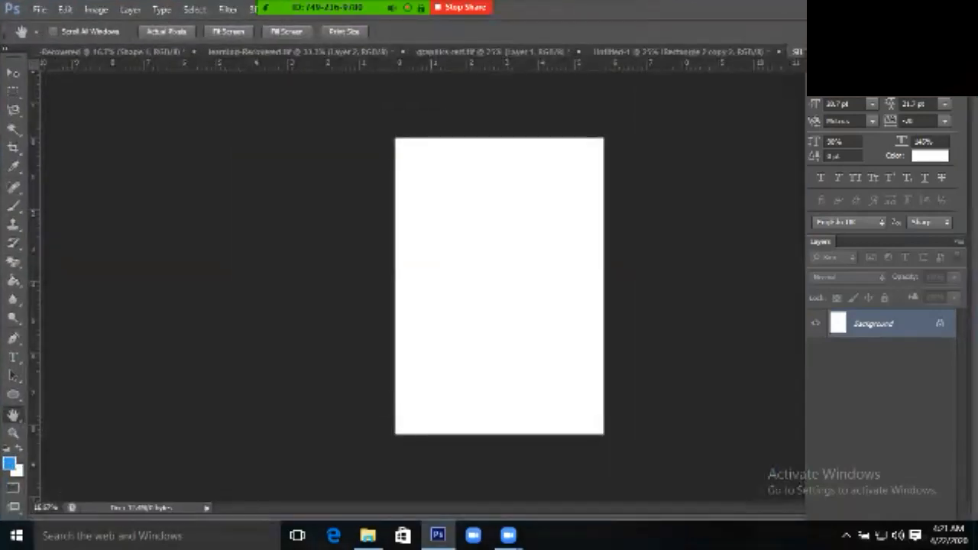
key(z)
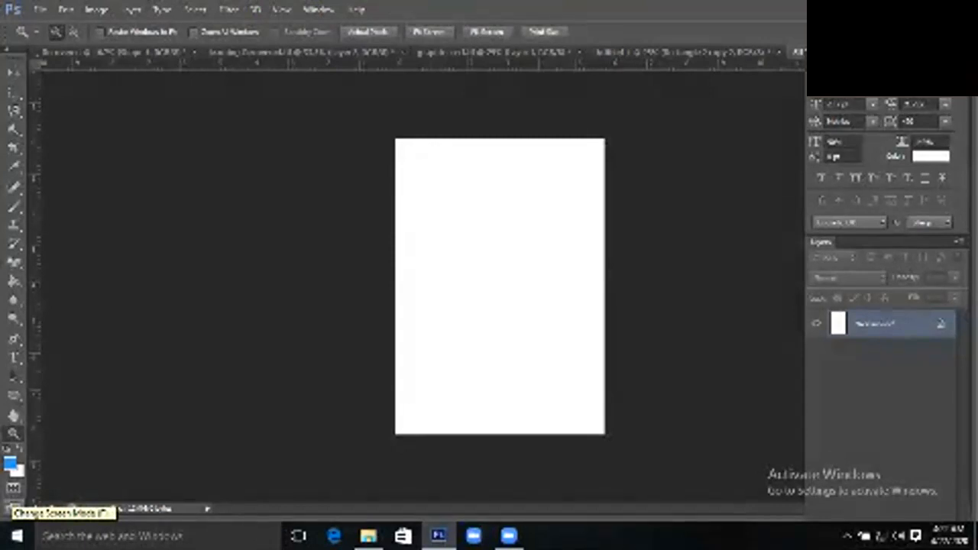
click(14, 92)
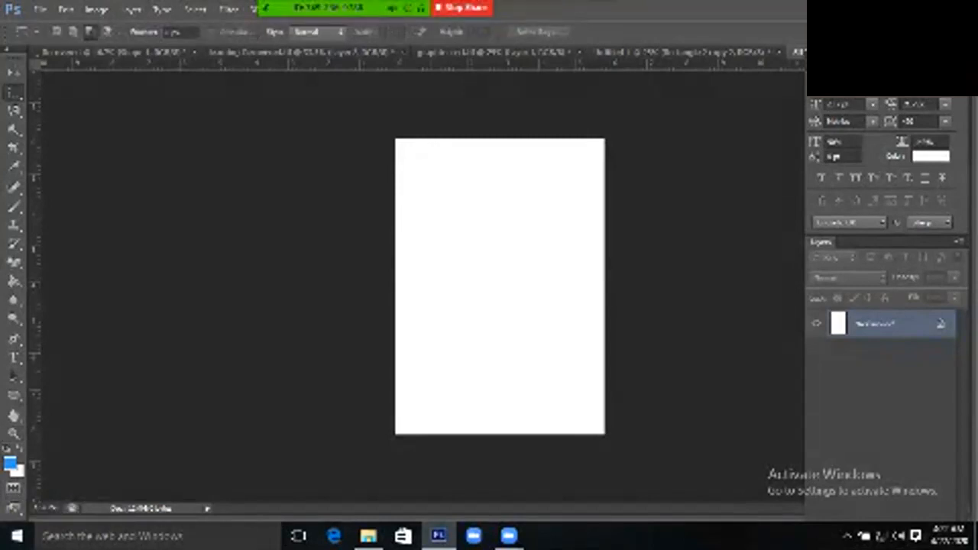
click(14, 72)
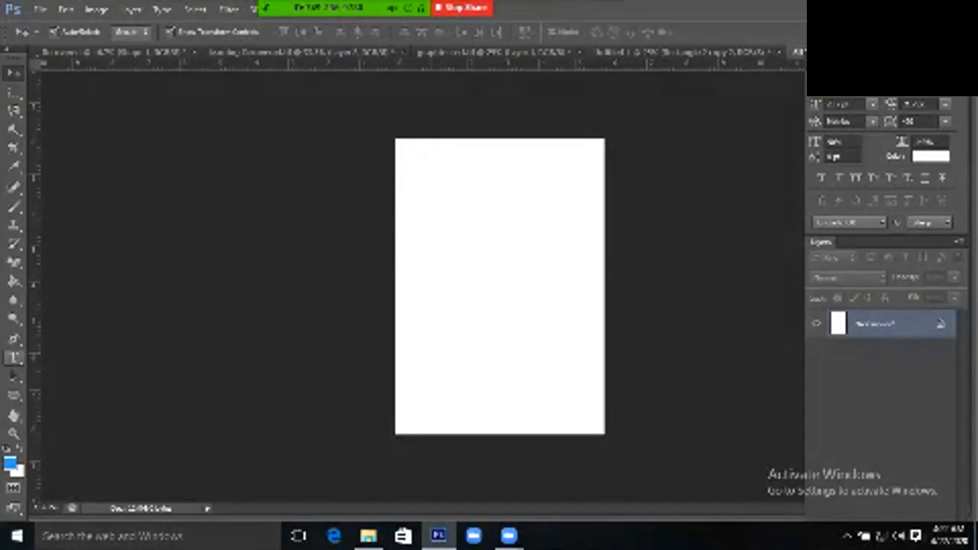
Draw a blue rectangle across the page's middle and shift it flush with the left edge
right_click(13, 395)
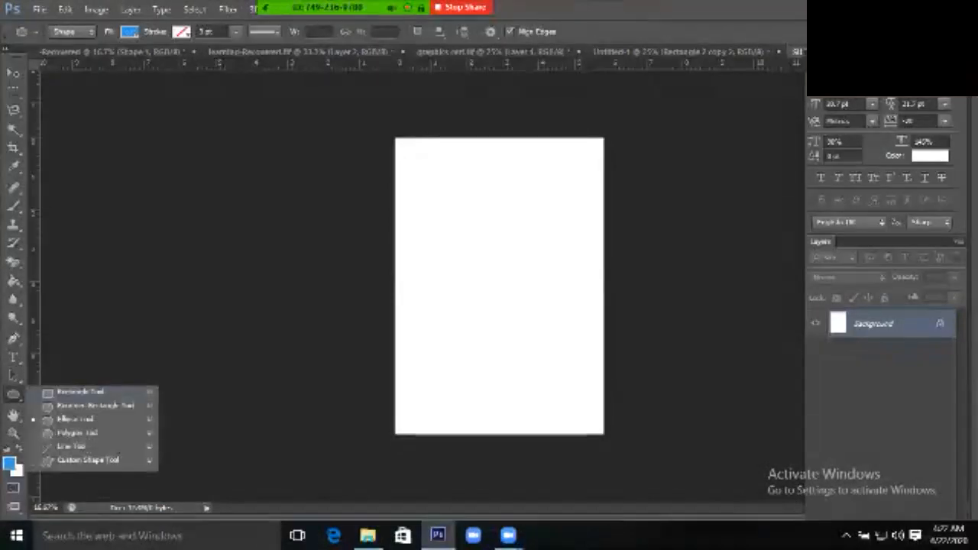
click(80, 393)
drag(409, 237, 616, 360)
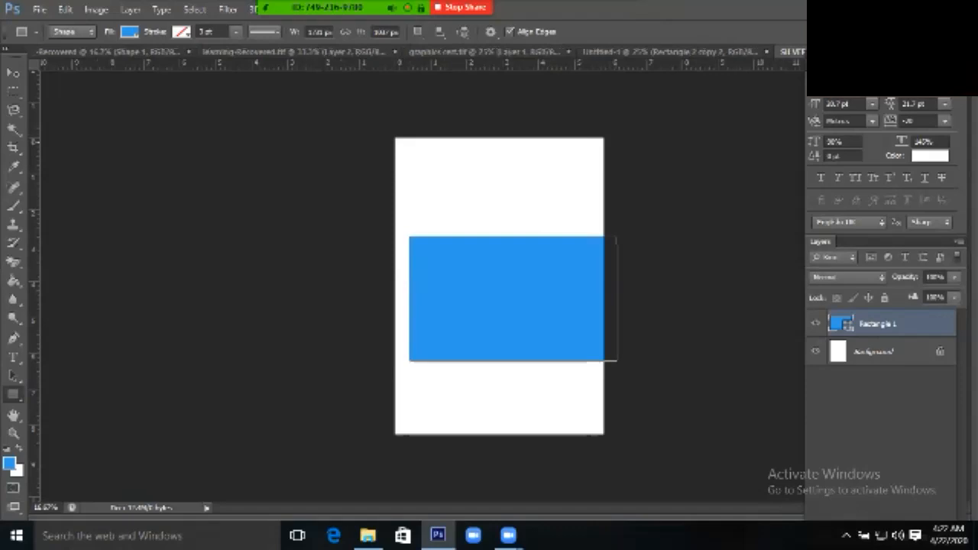
click(14, 73)
mouse_move(515, 309)
mouse_down()
mouse_move(515, 202)
mouse_move(521, 367)
mouse_move(501, 174)
mouse_move(514, 320)
mouse_move(499, 179)
mouse_move(503, 357)
mouse_move(498, 237)
mouse_move(512, 301)
mouse_move(504, 301)
mouse_up()
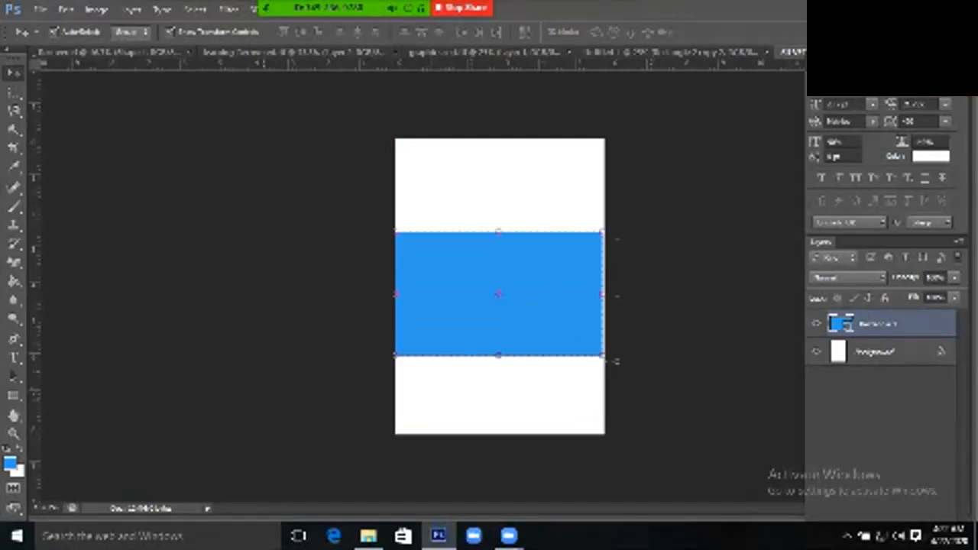
key(m)
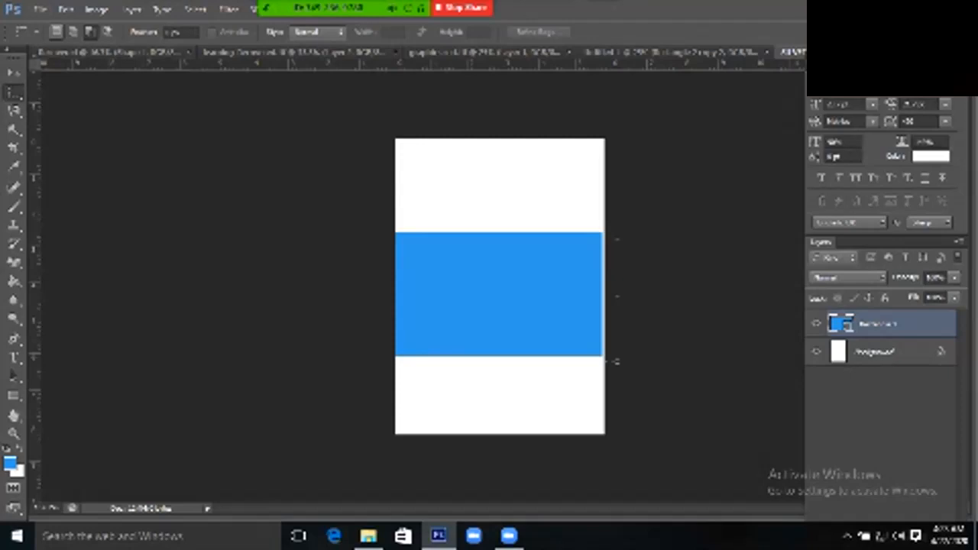
click(56, 32)
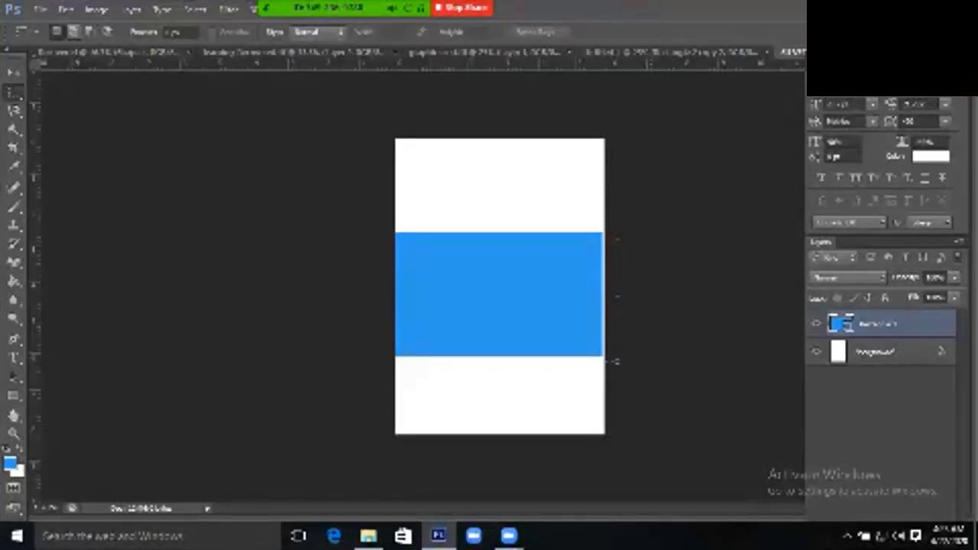
click(90, 31)
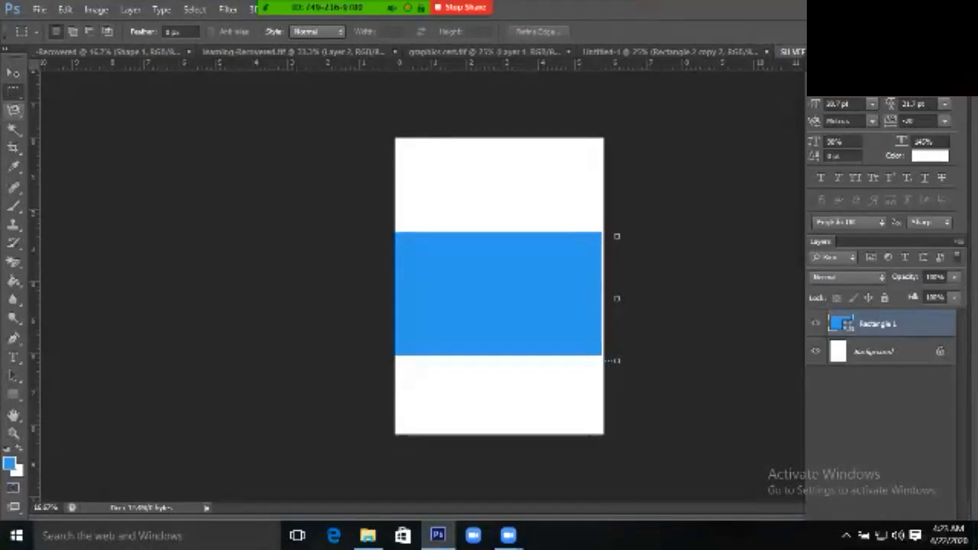
click(14, 109)
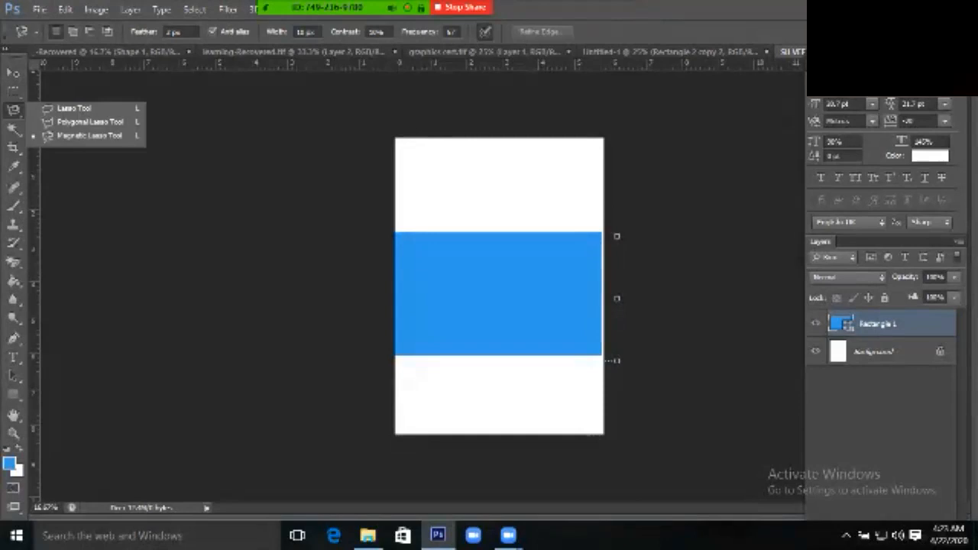
click(13, 90)
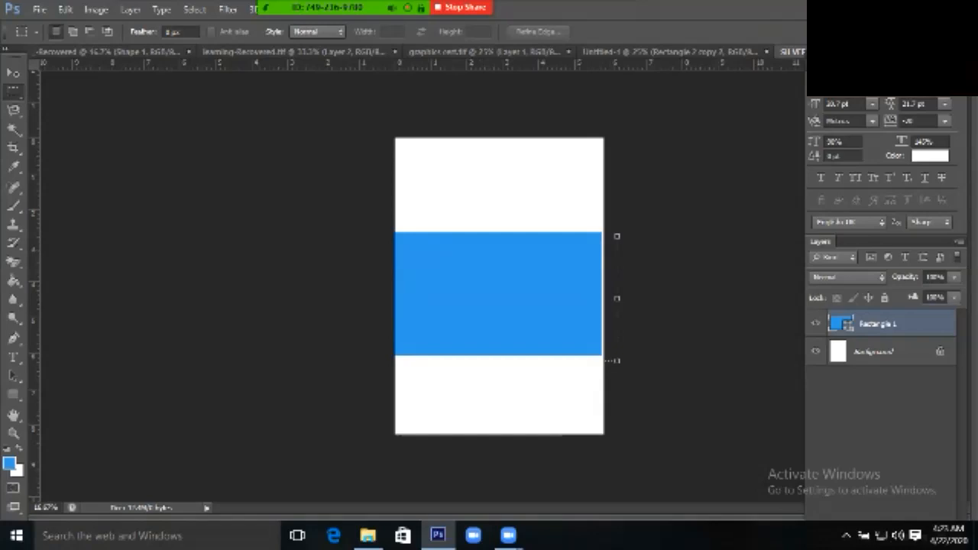
drag(372, 192, 604, 299)
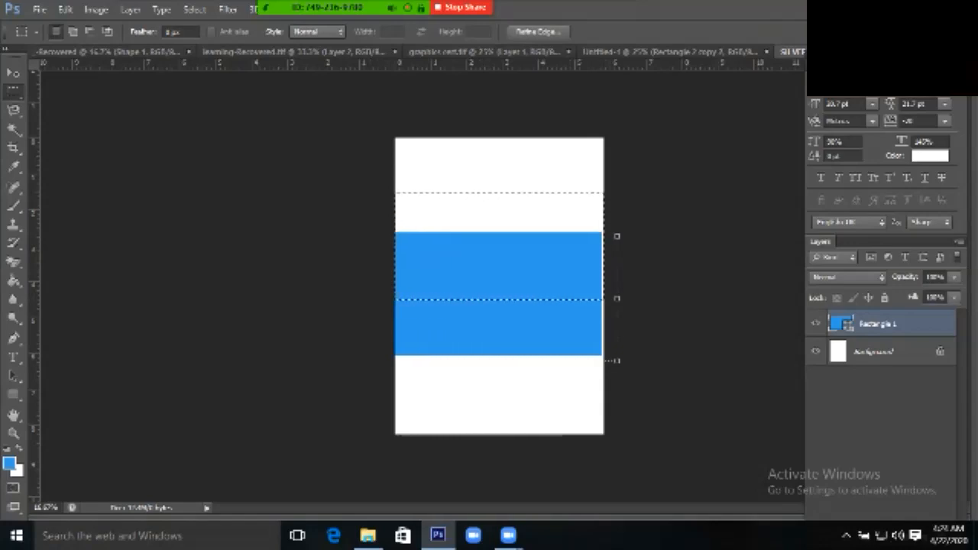
Rasterize the Rectangle 1 layer into an ordinary pixel layer
right_click(942, 324)
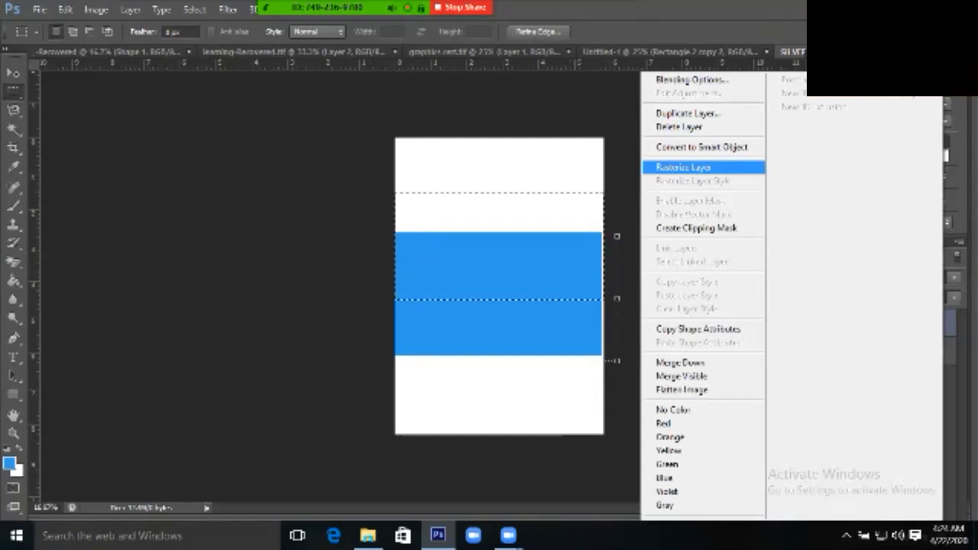
click(684, 167)
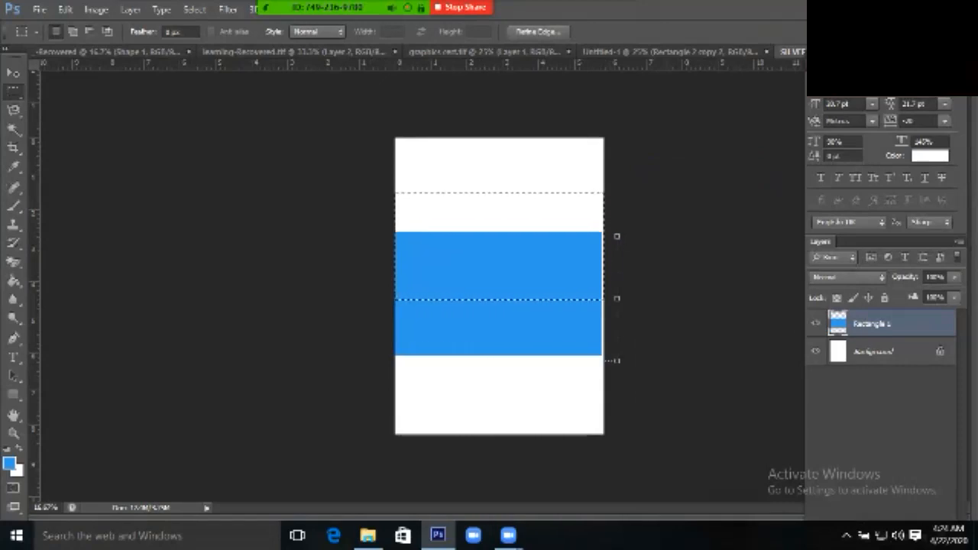
key(v)
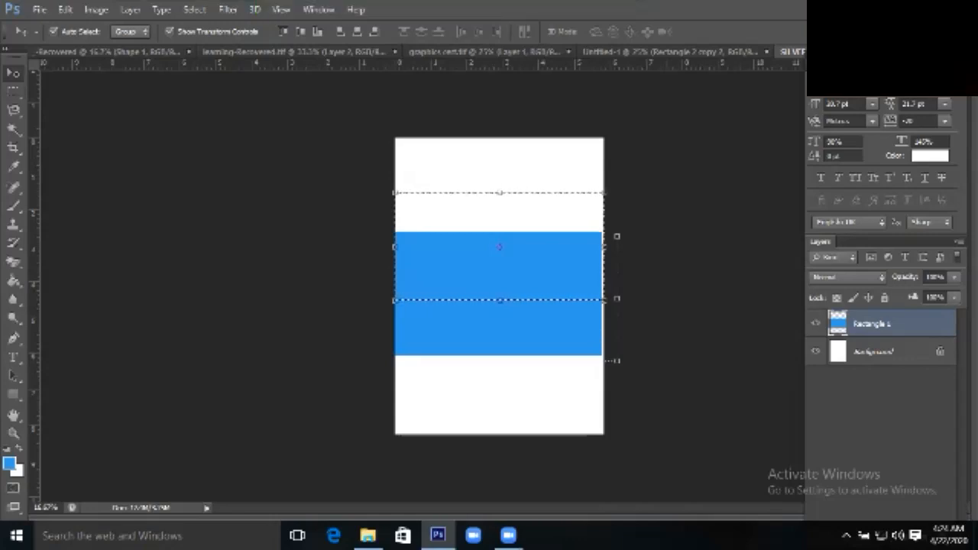
Undo moving the band's upper part, deselect, and set the Marquee to Add to Selection
drag(570, 252, 570, 213)
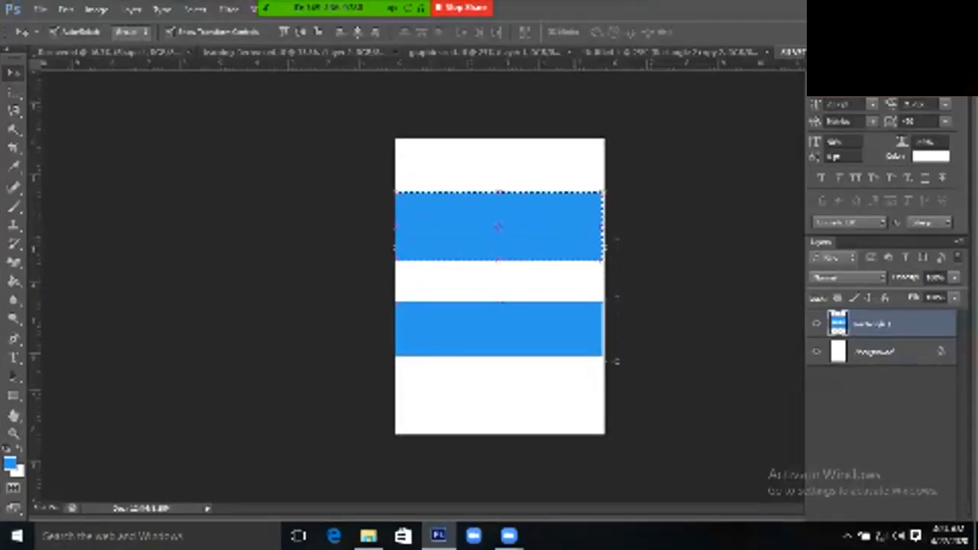
key(ctrl+z)
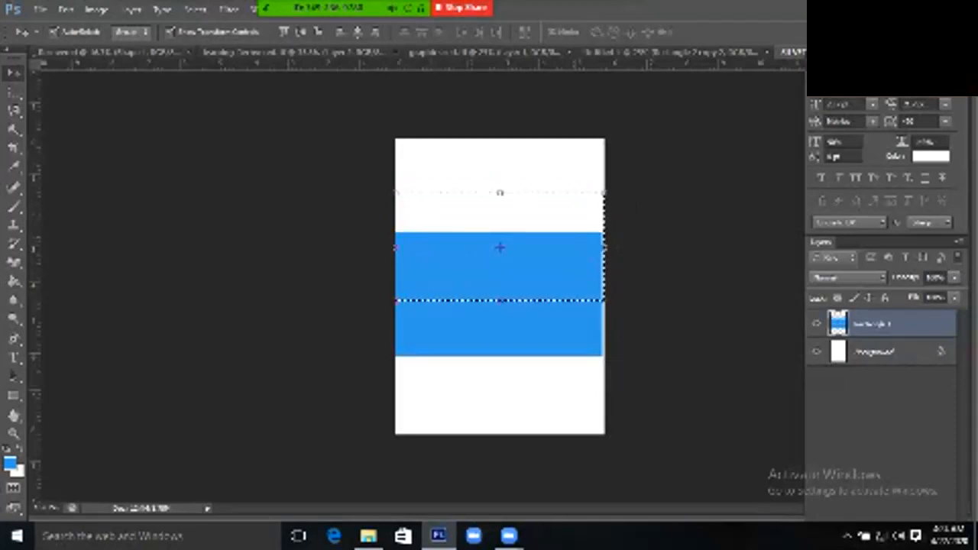
key(ctrl+d)
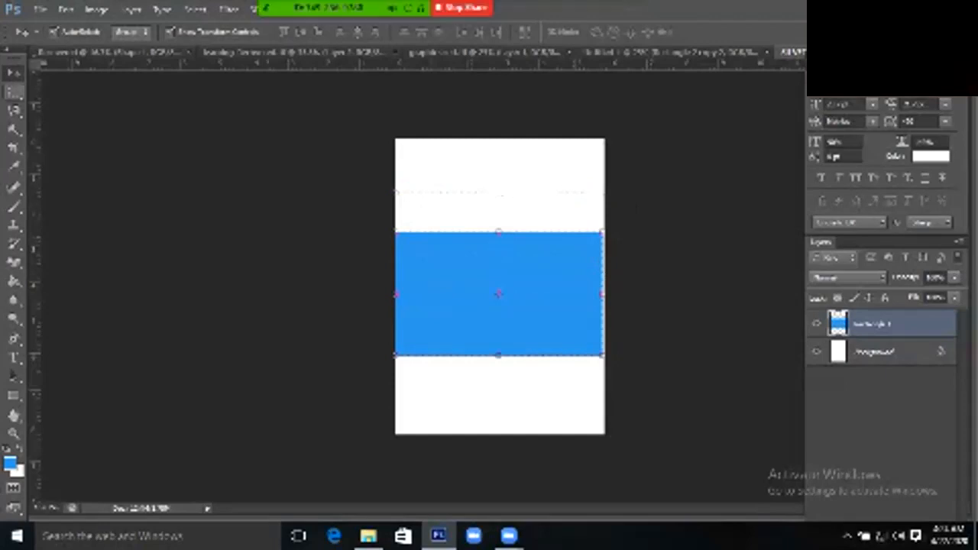
key(m)
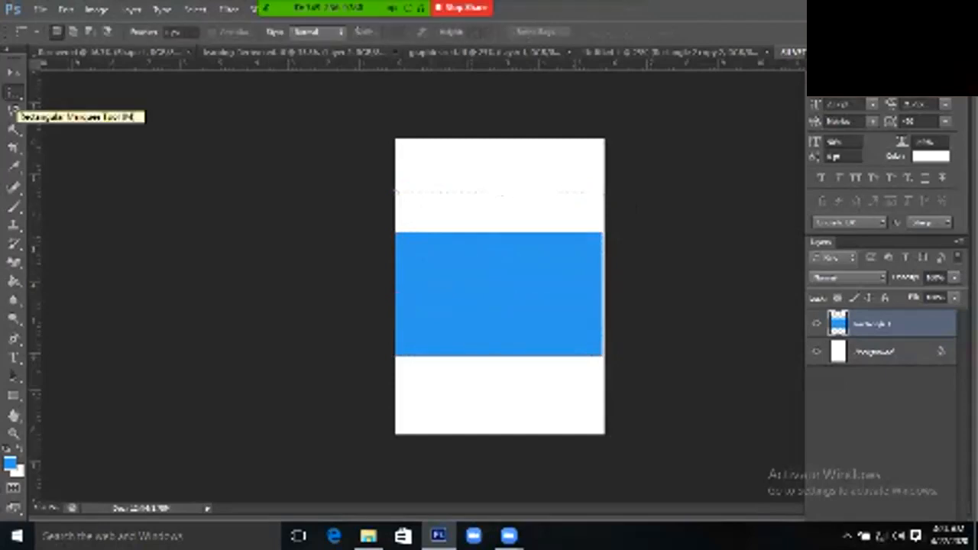
click(74, 32)
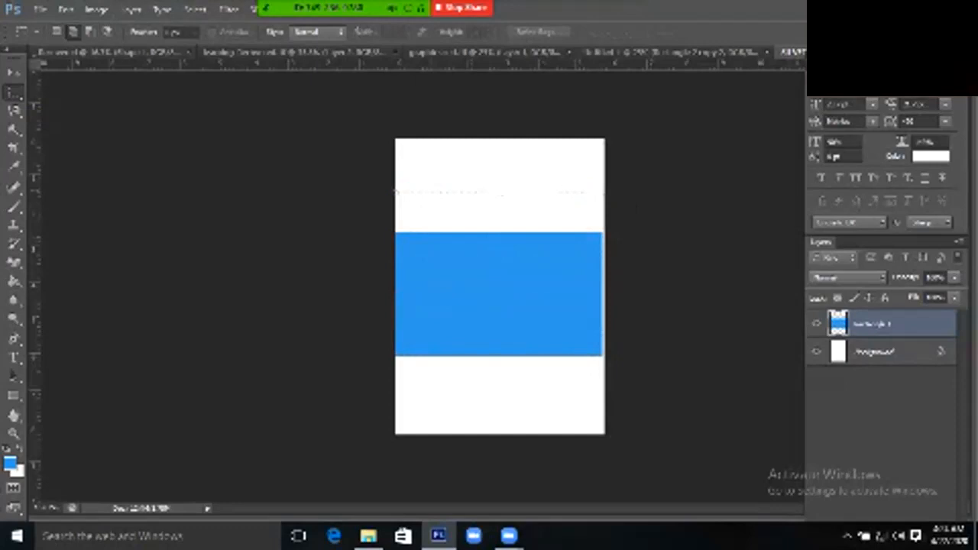
Select two overlapping rectangles on the blue band to form a stepped selection
drag(434, 251, 517, 333)
drag(478, 292, 566, 365)
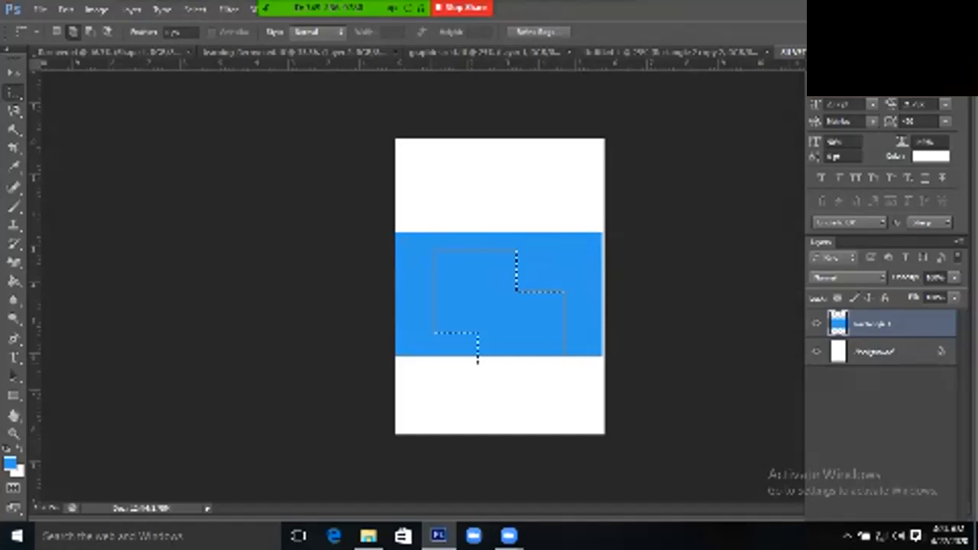
key(v)
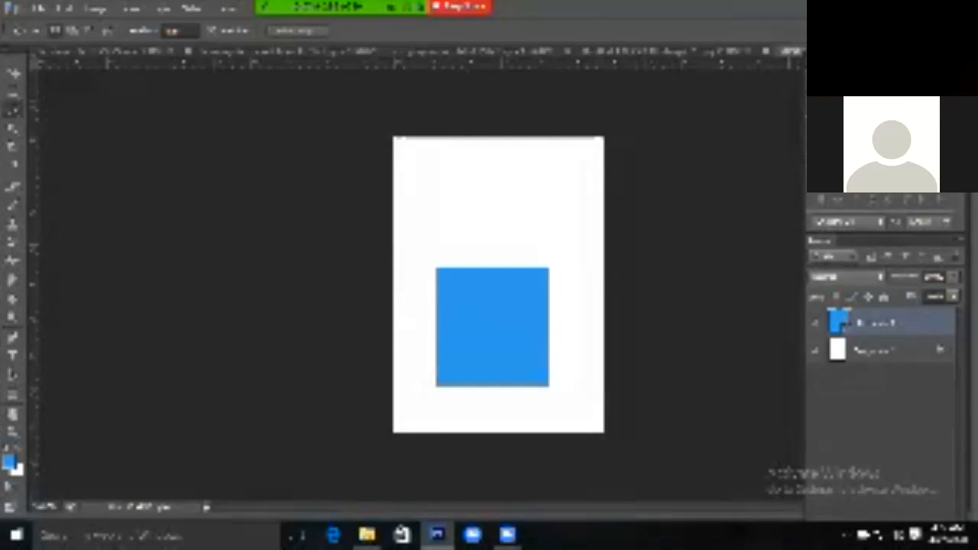
Switch to the Move tool for the lasso-selected part of the band
key(v)
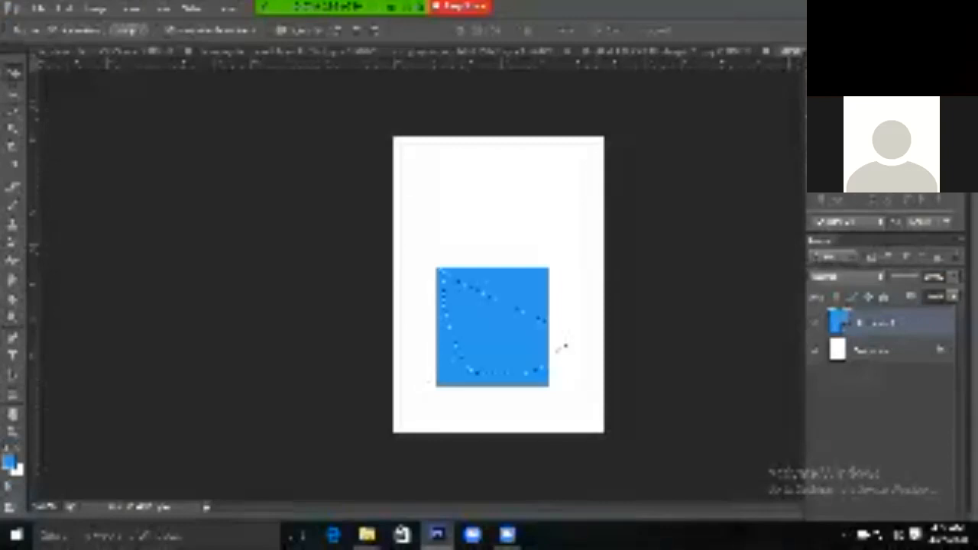
Bring up Free Transform handles around the blue square
key(ctrl+t)
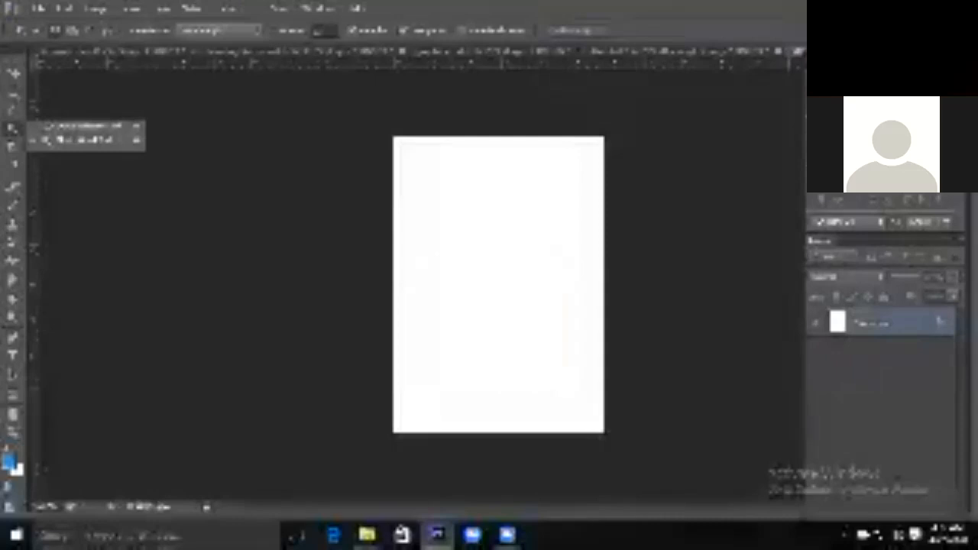
Select the Magic Wand tool and bring up the Open dialog with Ctrl+O
click(84, 140)
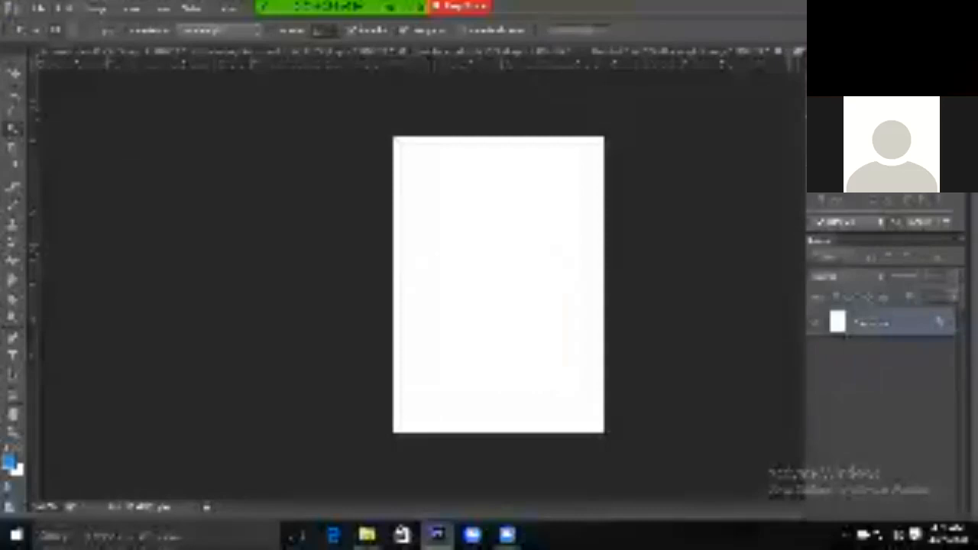
key(ctrl+o)
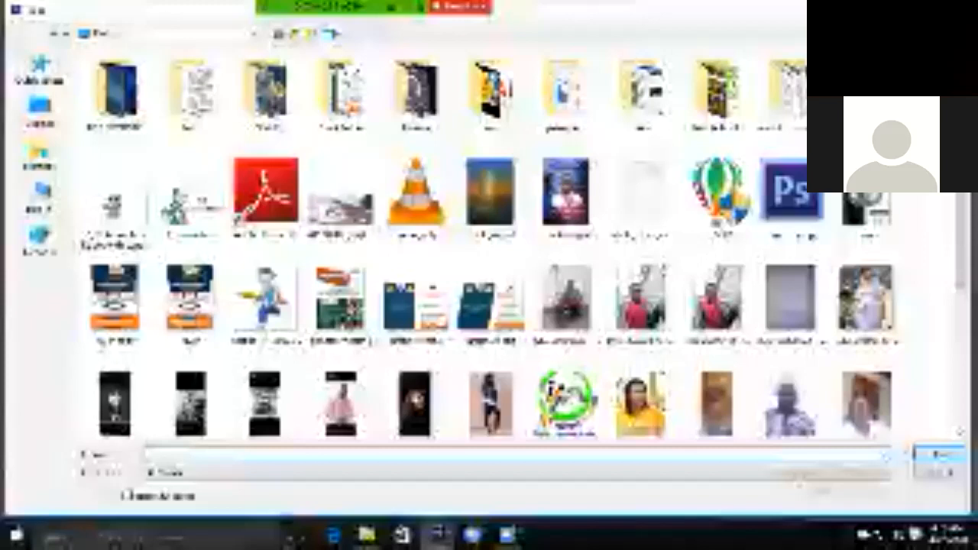
Close the Open dialog without choosing a file
key(Escape)
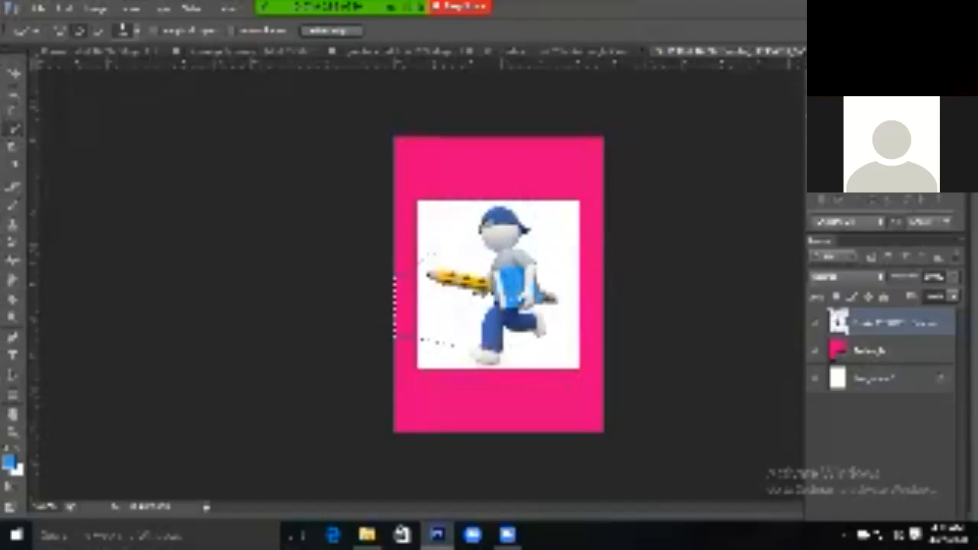
Drag a selection along the picture's white background near the bottom
drag(444, 313, 468, 334)
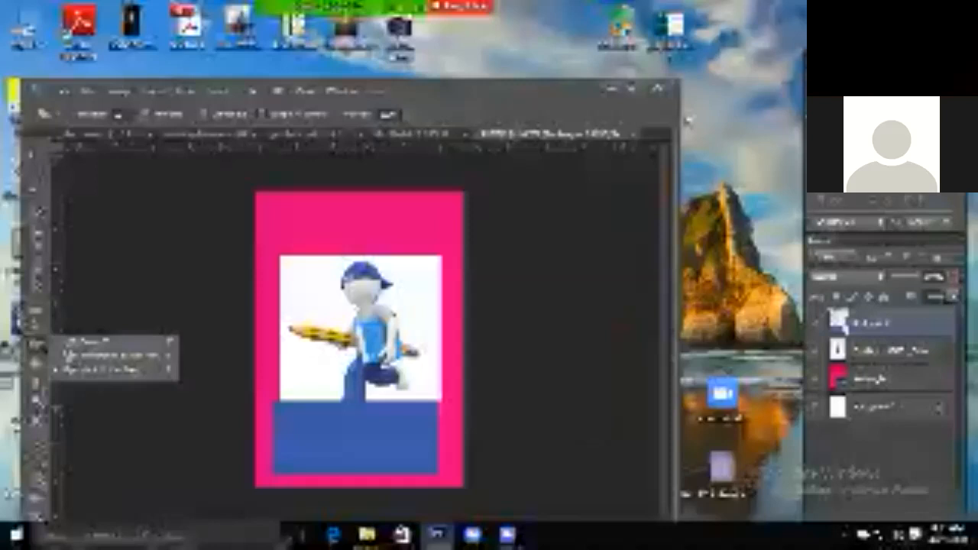
Choose the Eraser Tool, maximize the window, and show the brush size and hardness settings
click(75, 343)
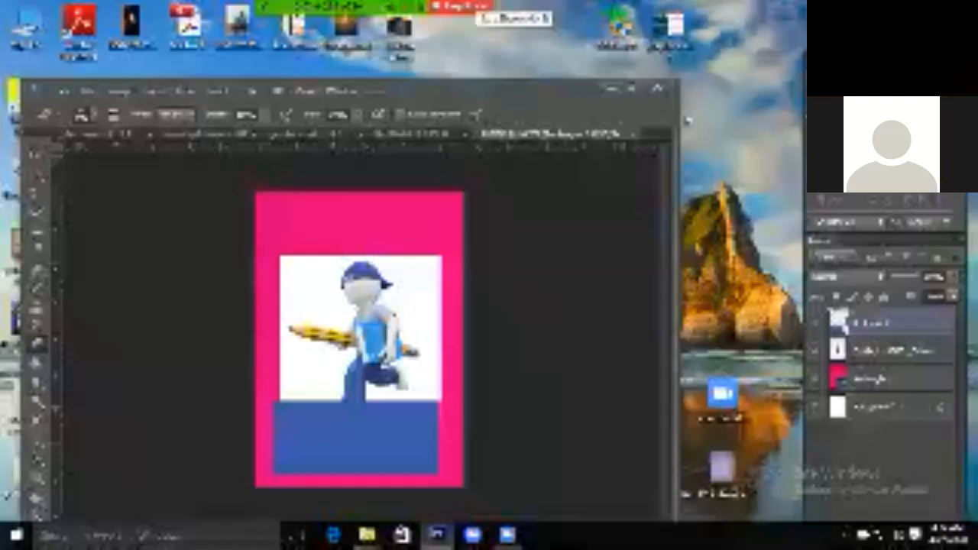
click(632, 88)
click(70, 32)
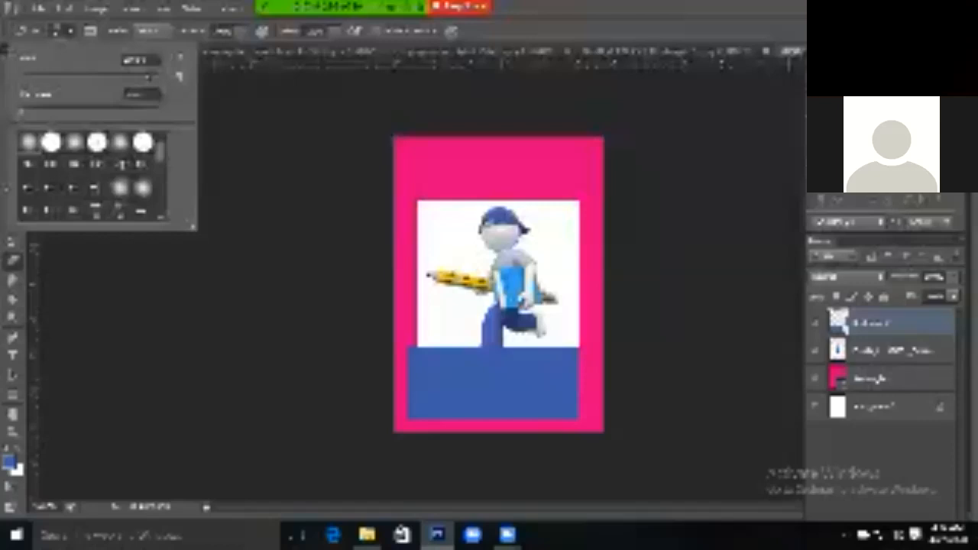
Close the brush settings and switch to the Magic Eraser with Shift+E
click(71, 31)
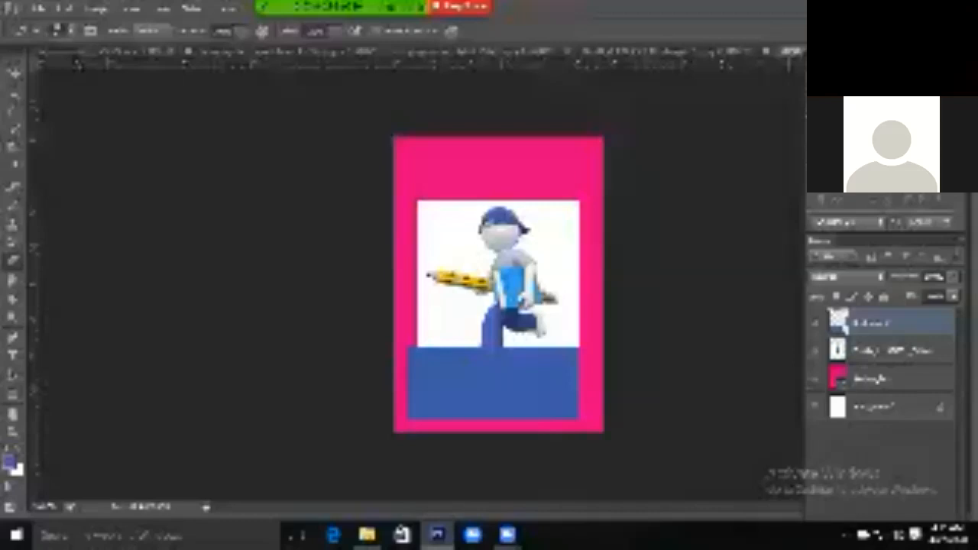
key(shift+e)
key(shift+e)
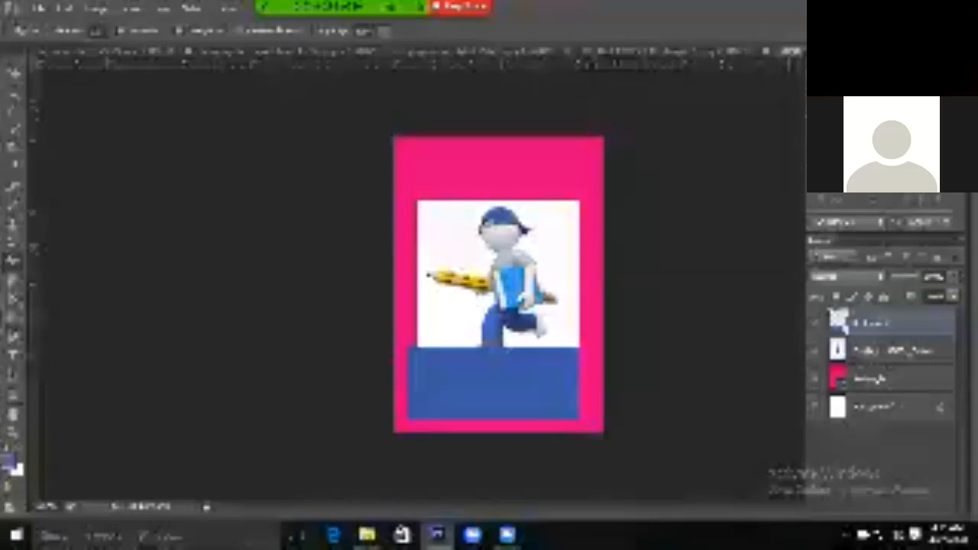
Magic-erase the white background on the picture layer, then undo the erase
click(893, 350)
click(551, 243)
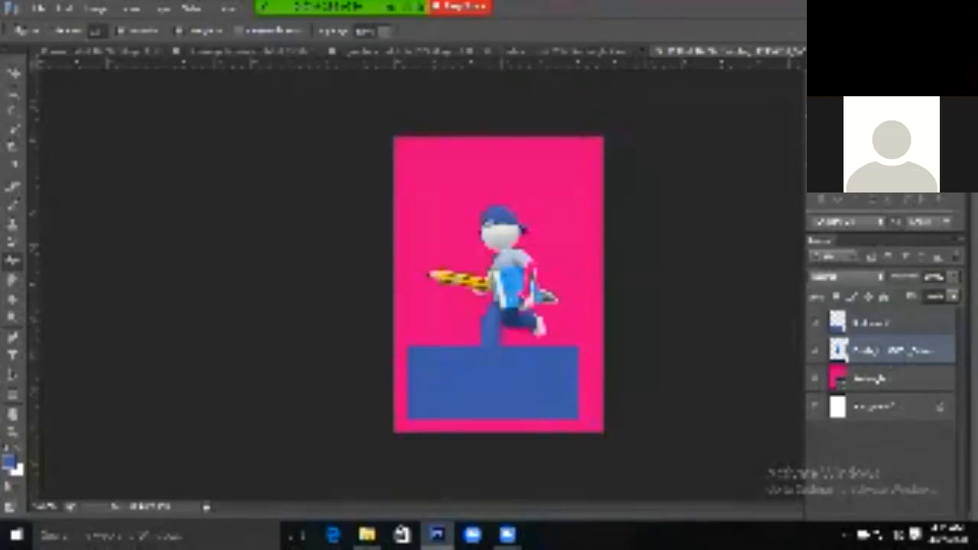
shift+click(879, 323)
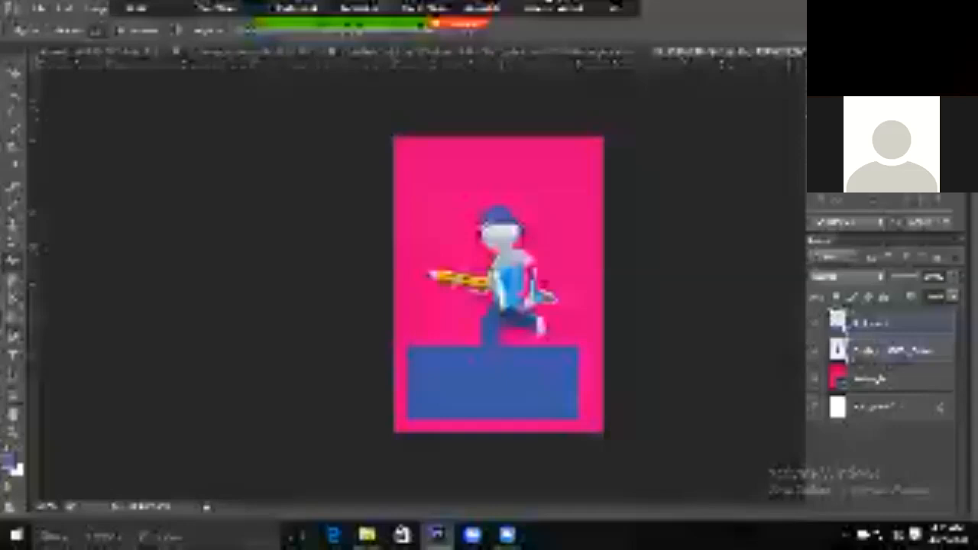
key(ctrl+alt+z)
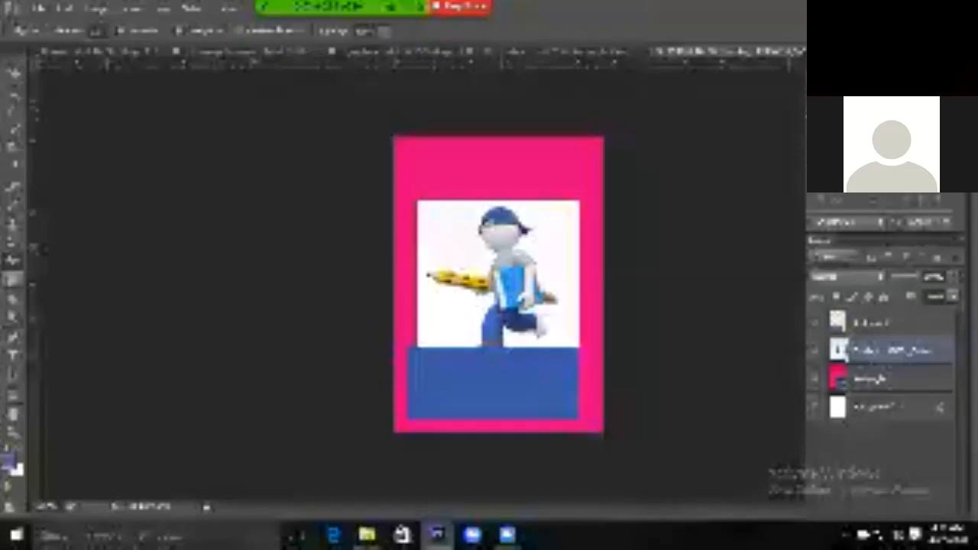
Switch to the Gradient Tool and pick a different gradient preset
key(g)
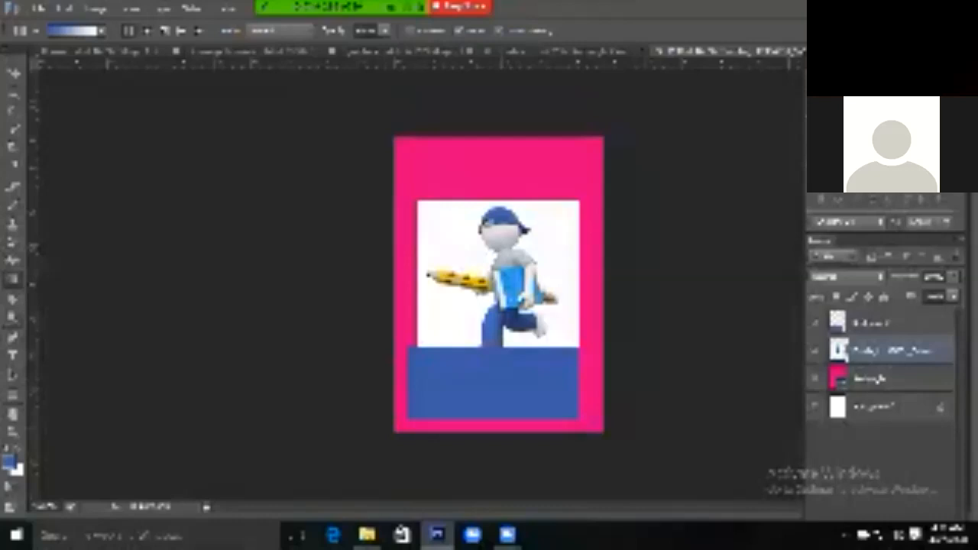
click(101, 30)
click(51, 82)
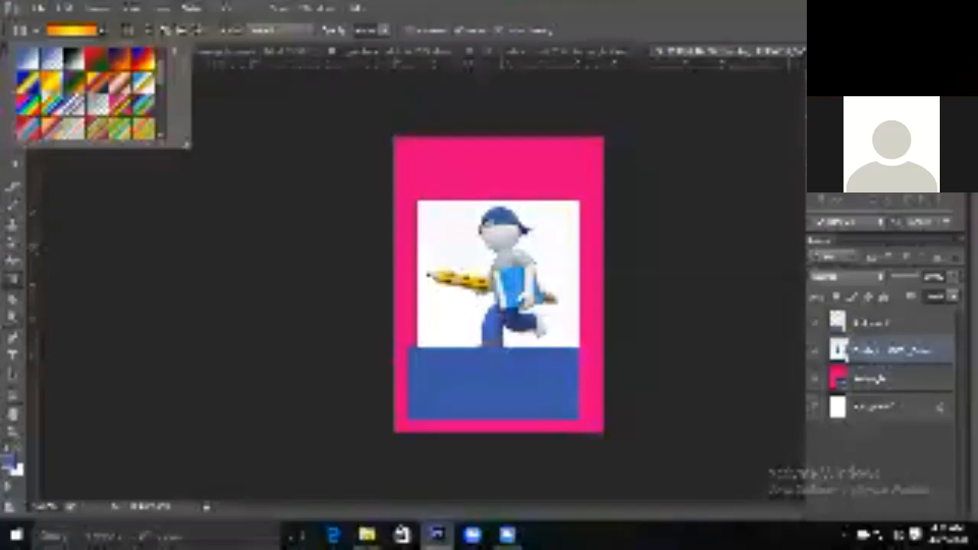
Drag a red-to-teal gradient diagonally across the whole page
drag(405, 157, 604, 443)
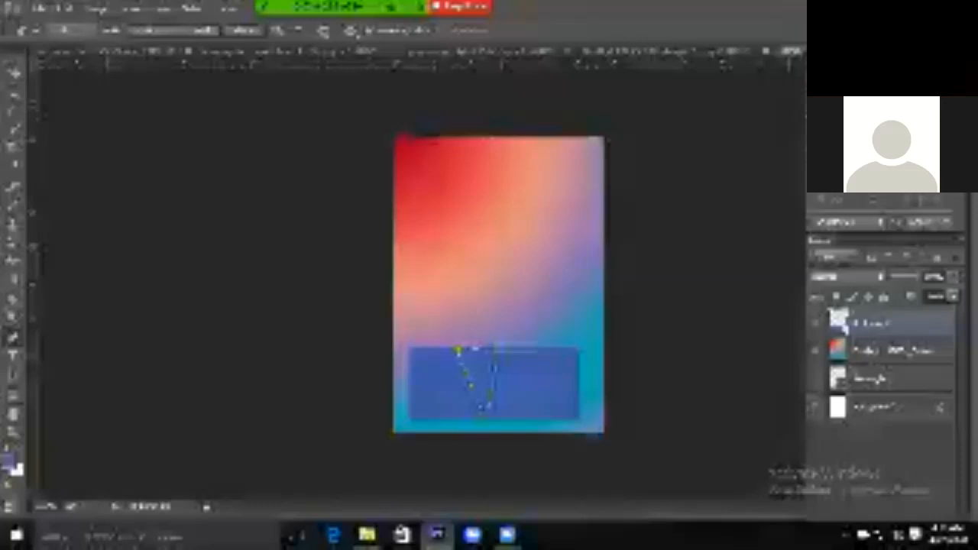
Try moving a V-shaped piece out of the blue band, undo it, and show the shape tools flyout
drag(473, 357, 533, 246)
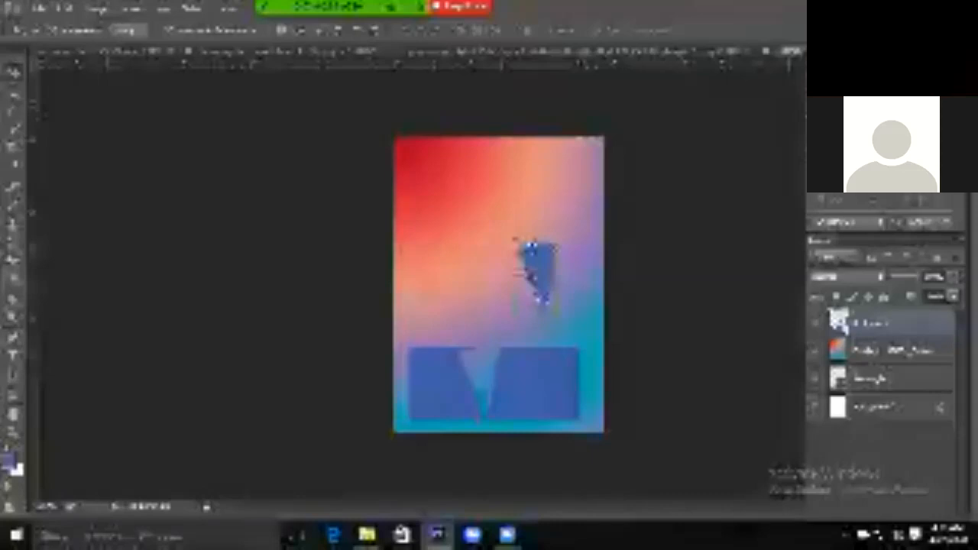
key(ctrl+z)
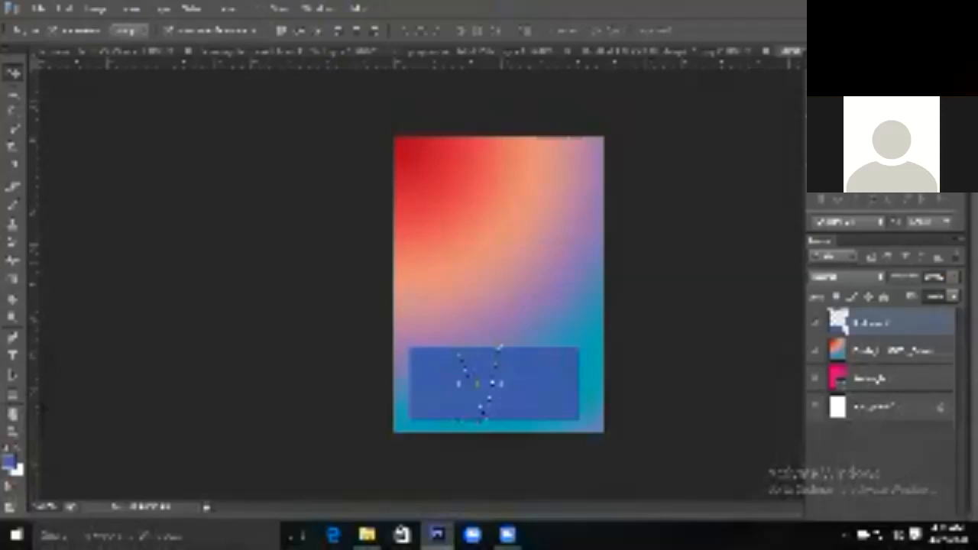
right_click(13, 396)
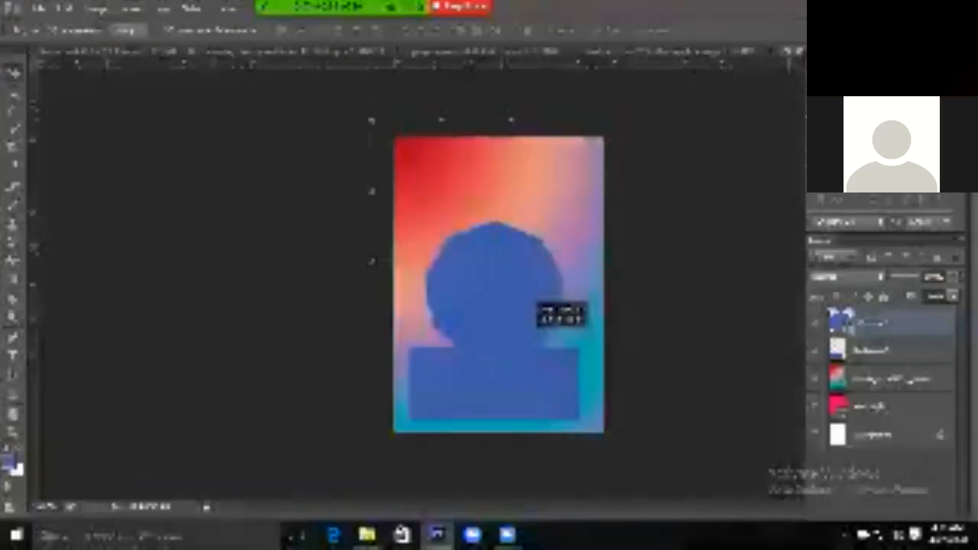
Draw a blue polygon just above the blue band, nudge it into place, and deselect it
drag(529, 339, 530, 330)
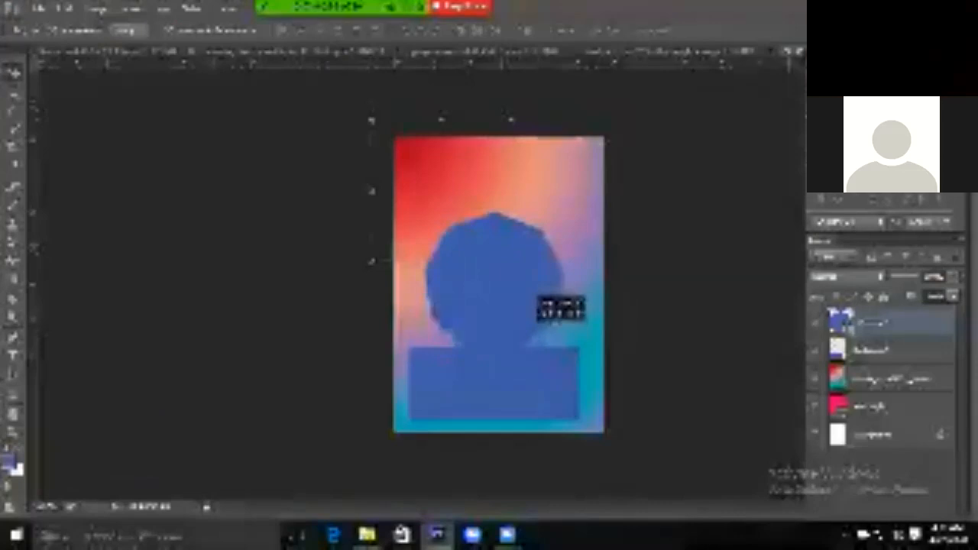
drag(530, 330, 531, 329)
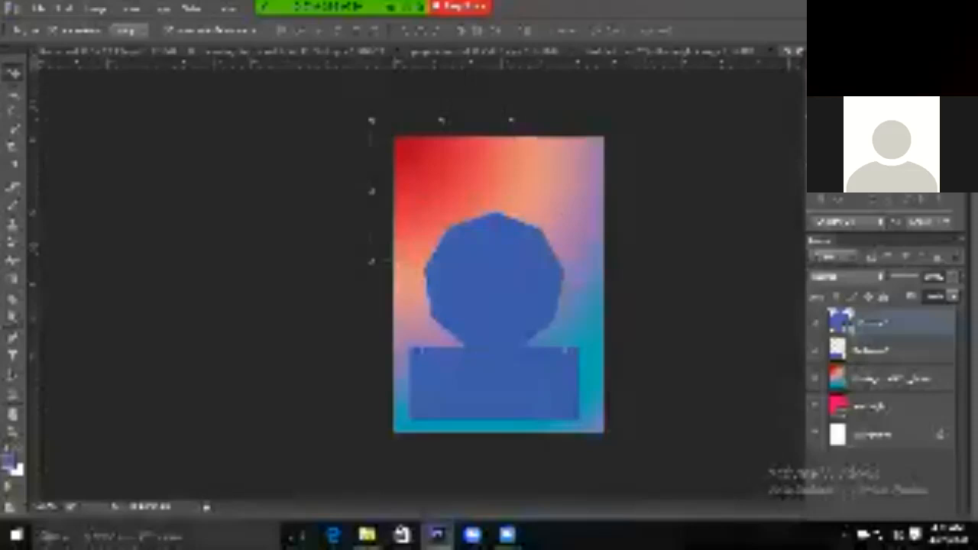
click(680, 306)
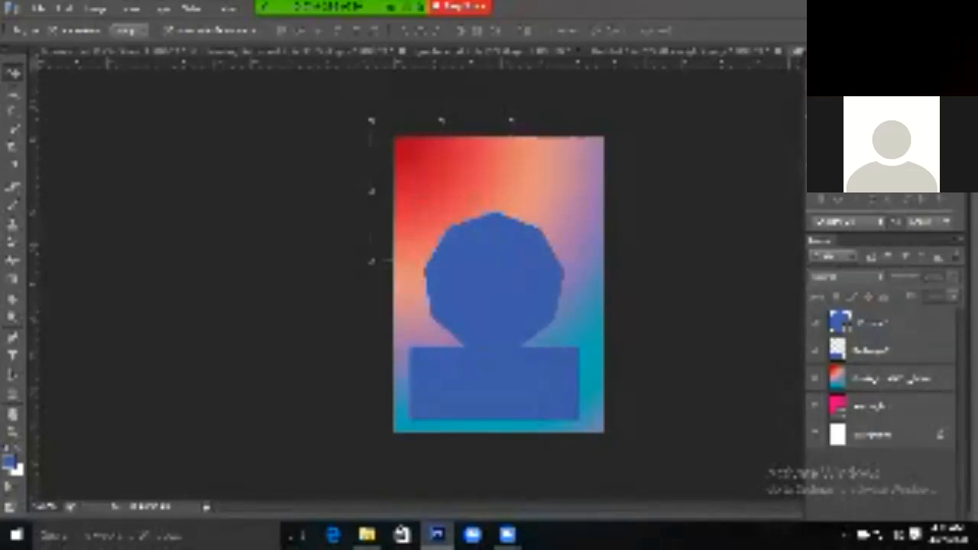
click(12, 395)
click(46, 476)
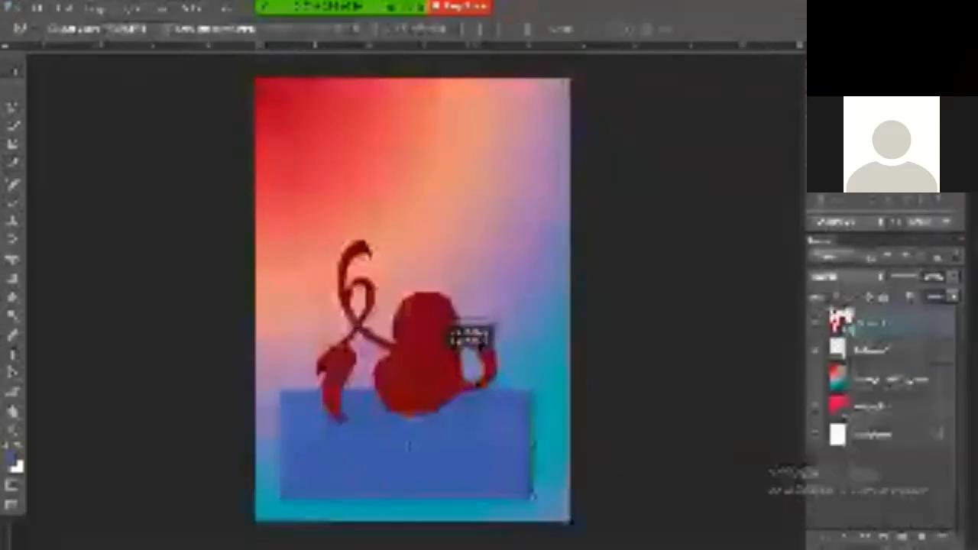
Select the gradient background layer in the Layers panel
click(893, 379)
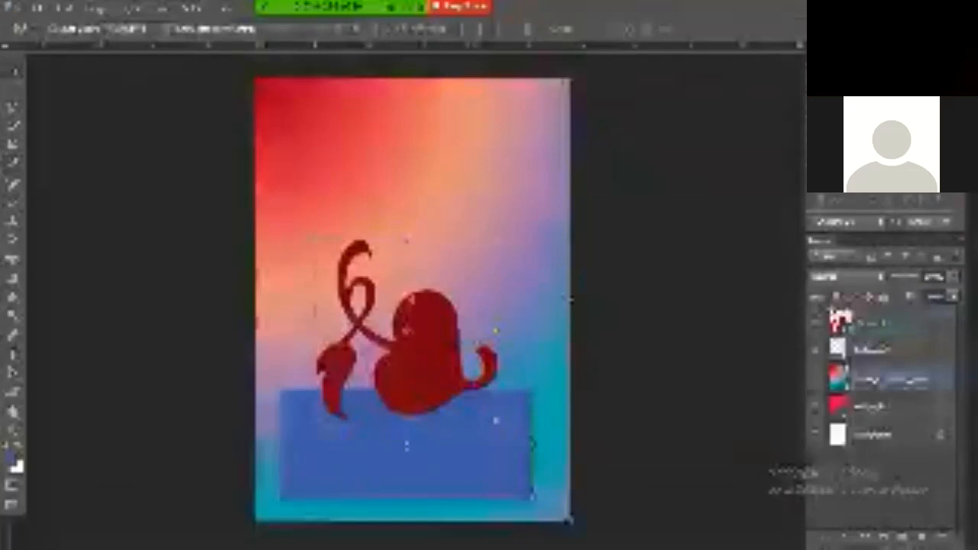
Deselect the gradient layer and start a new text layer near the top of the page
click(632, 170)
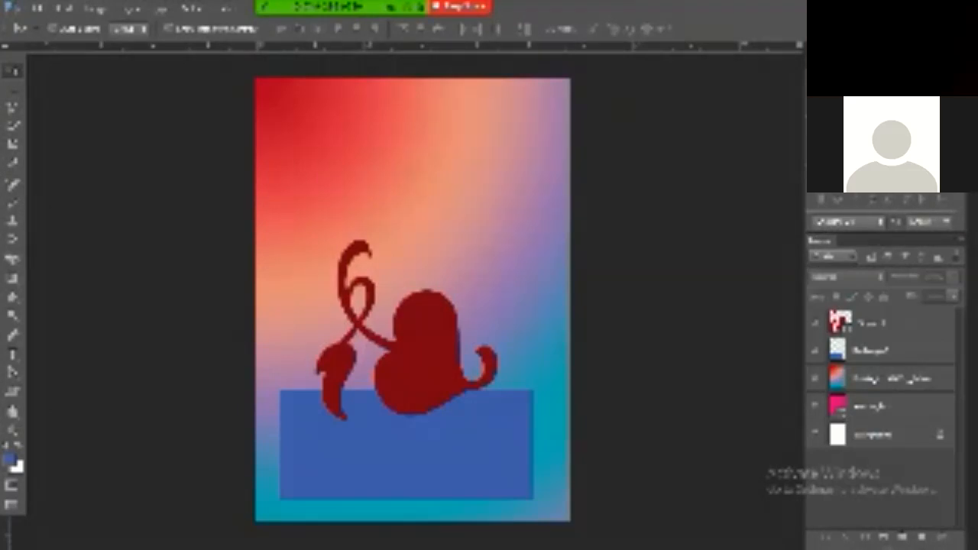
key(t)
click(300, 150)
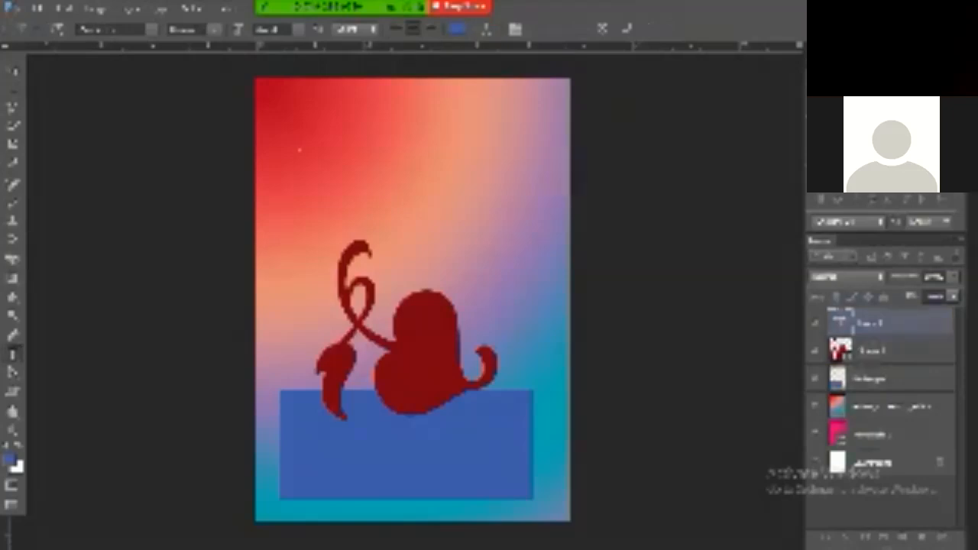
Type the heading text, select it all and cycle through fonts to a bold one
key(ctrl+a)
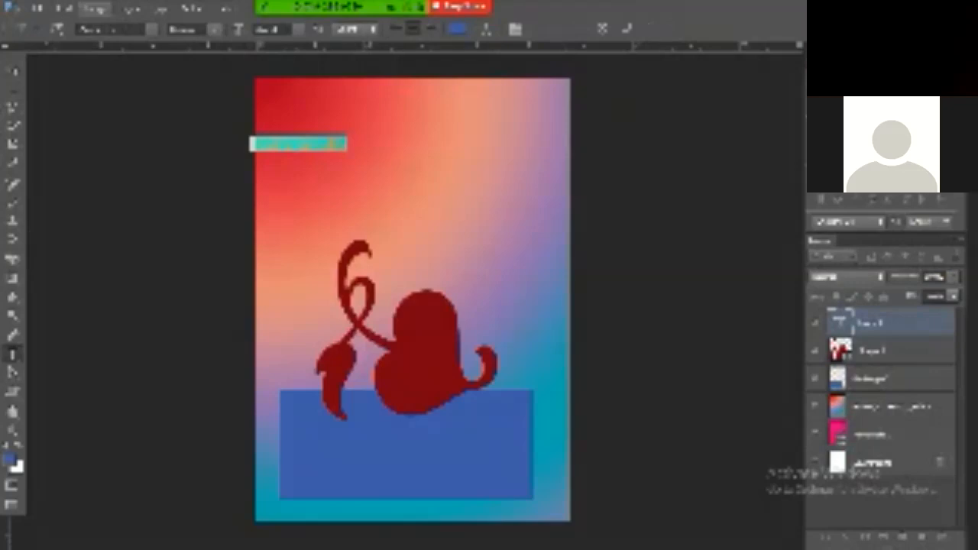
click(114, 30)
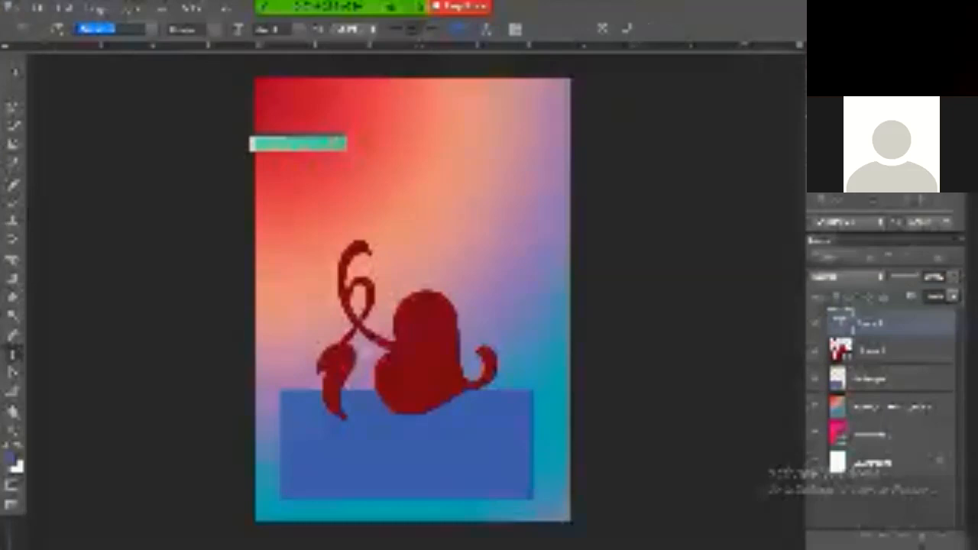
key(Down)
key(Down)
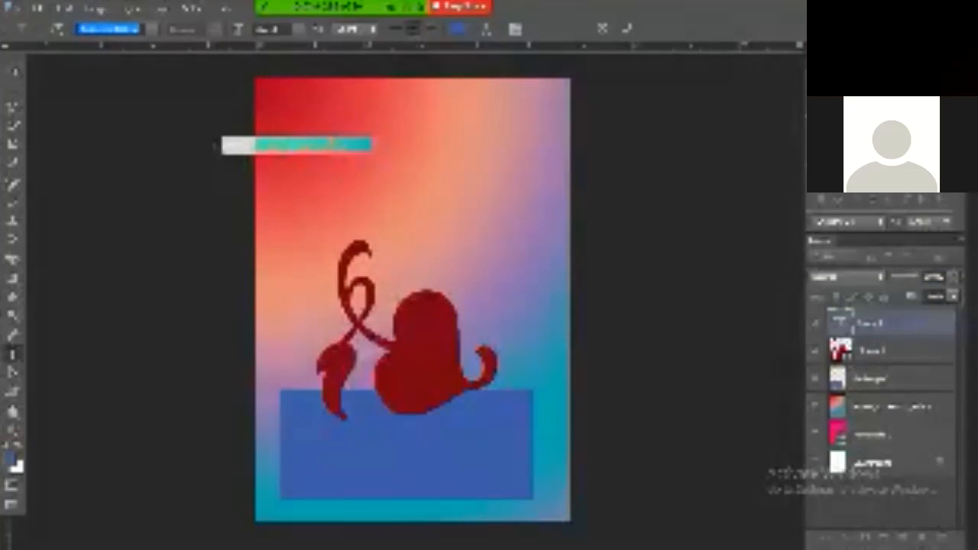
key(Down)
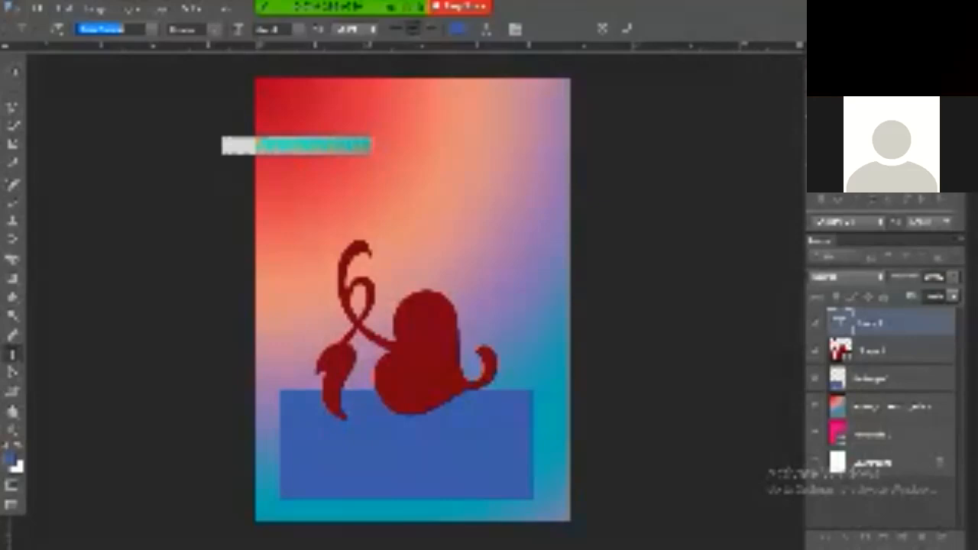
key(Down)
key(Down)
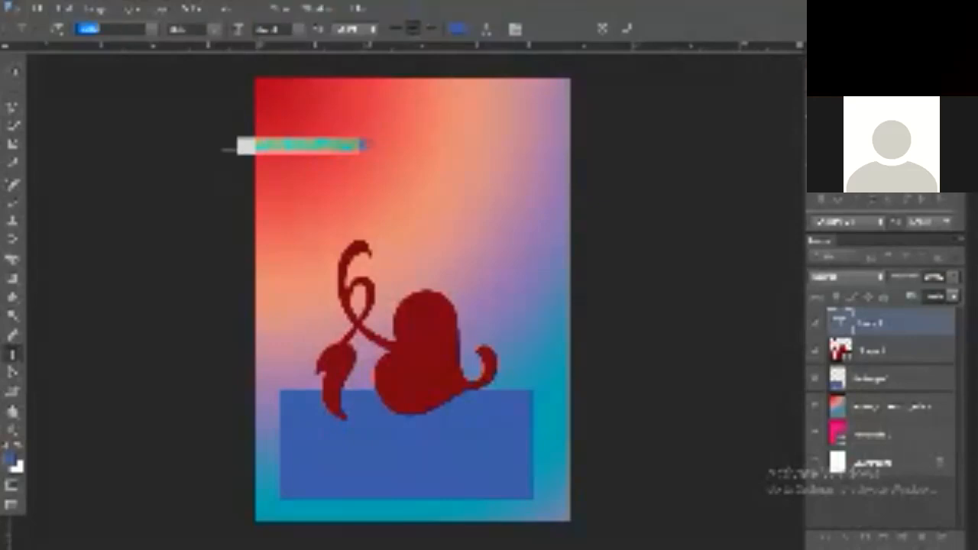
key(Down)
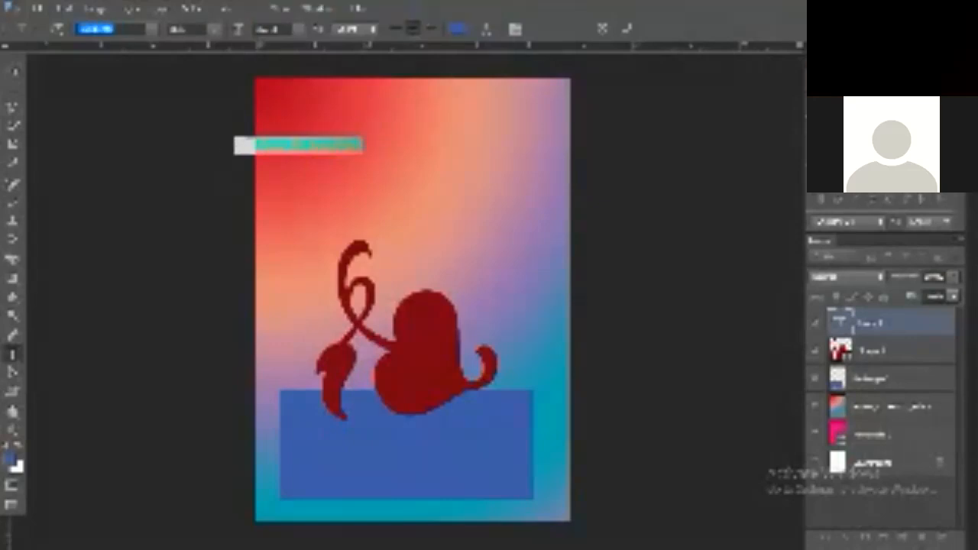
key(Down)
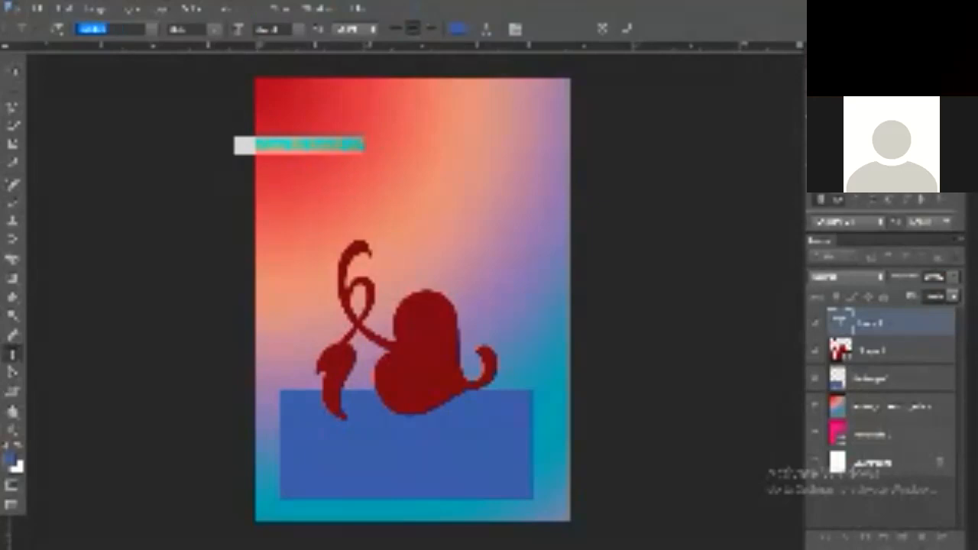
Commit the heading and move it up near the top of the page
key(ctrl+Return)
drag(379, 144, 489, 107)
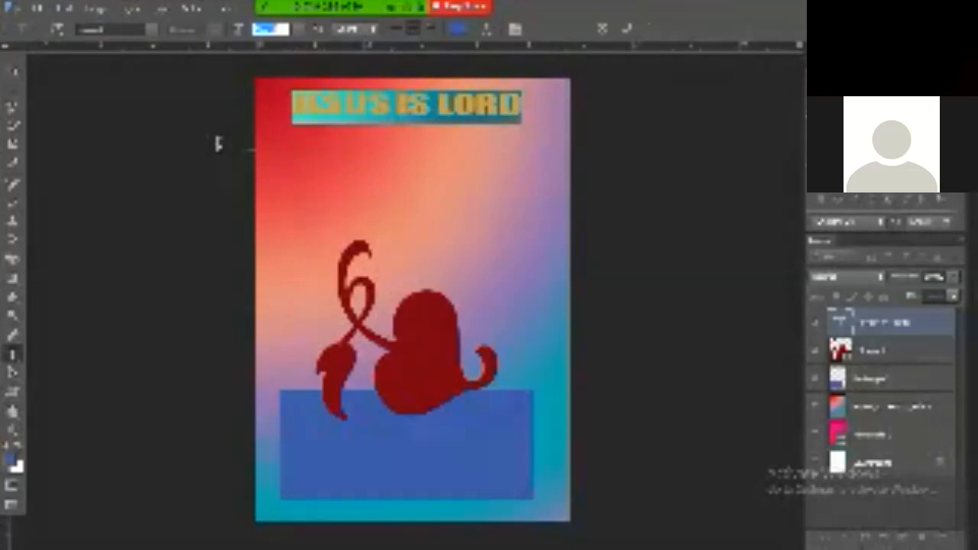
click(457, 29)
Make the heading white, nudge it slightly lower, and reselect the JESUS IS LORD layer
click(535, 250)
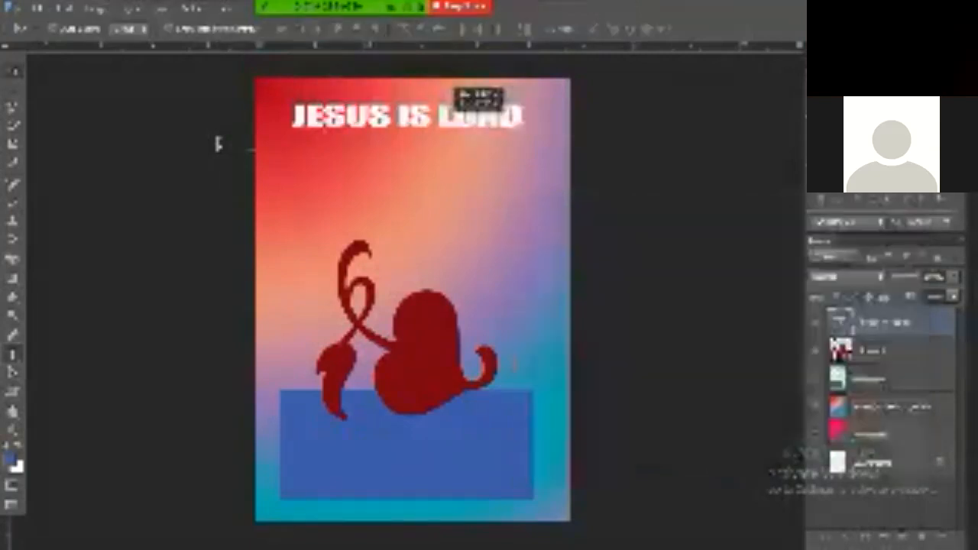
drag(448, 107, 448, 119)
click(515, 366)
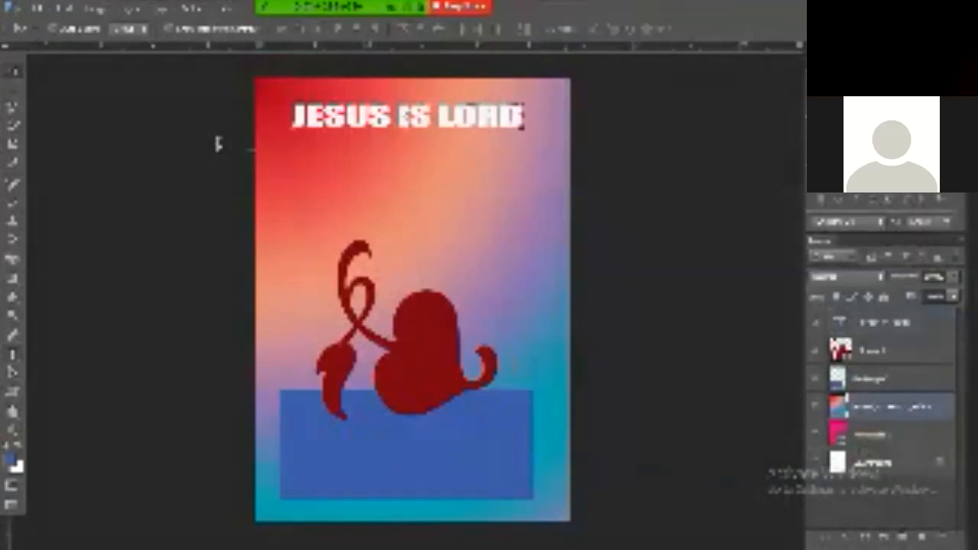
click(218, 145)
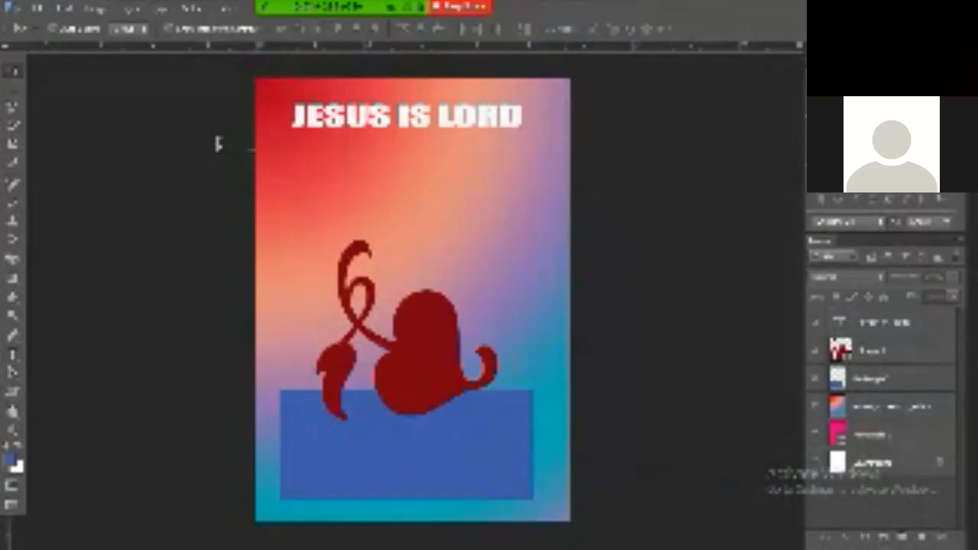
click(406, 116)
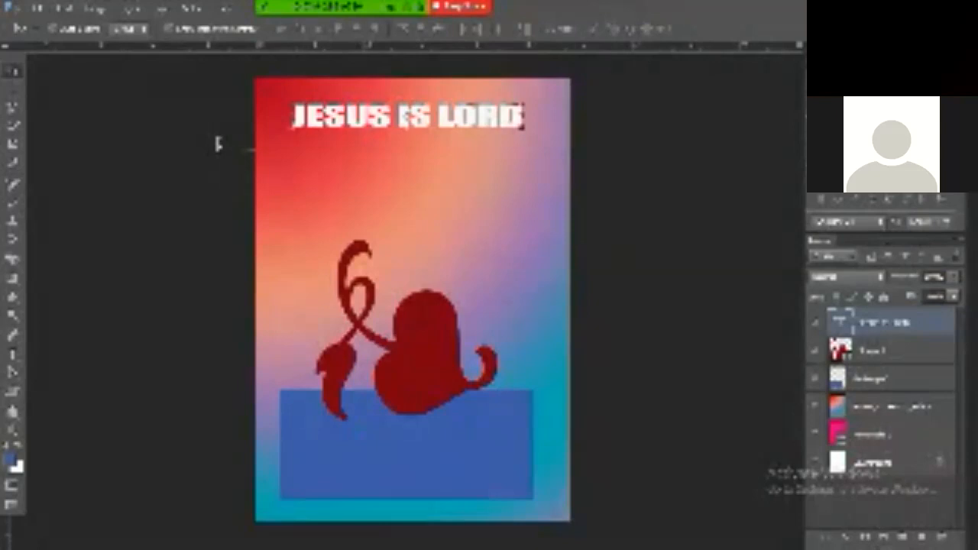
Give the heading a larger, softer drop shadow with a bell-shaped contour
double_click(932, 322)
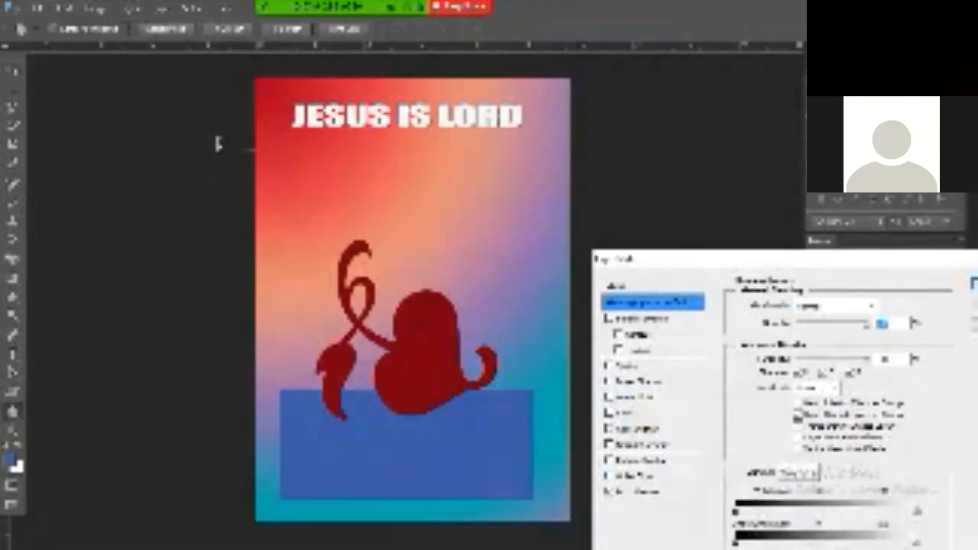
click(639, 493)
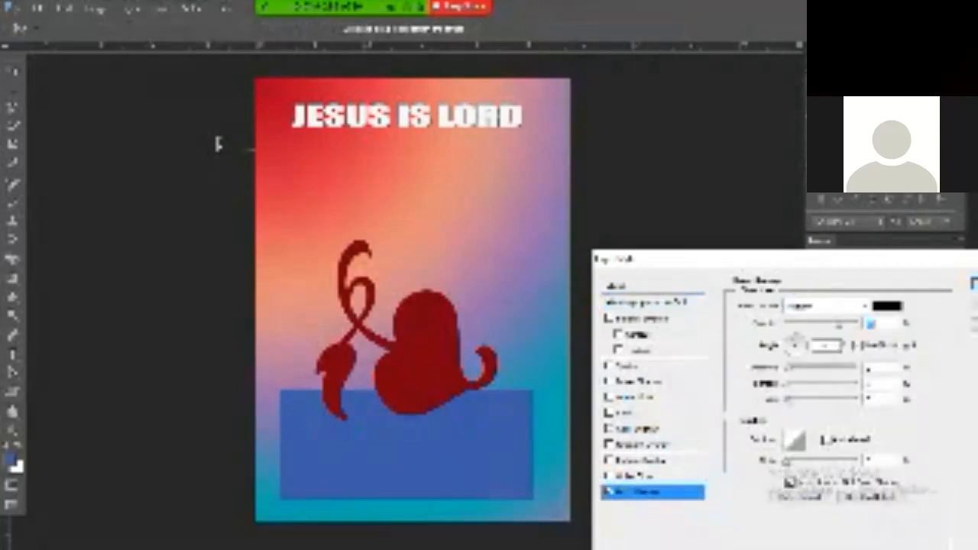
drag(788, 401, 811, 385)
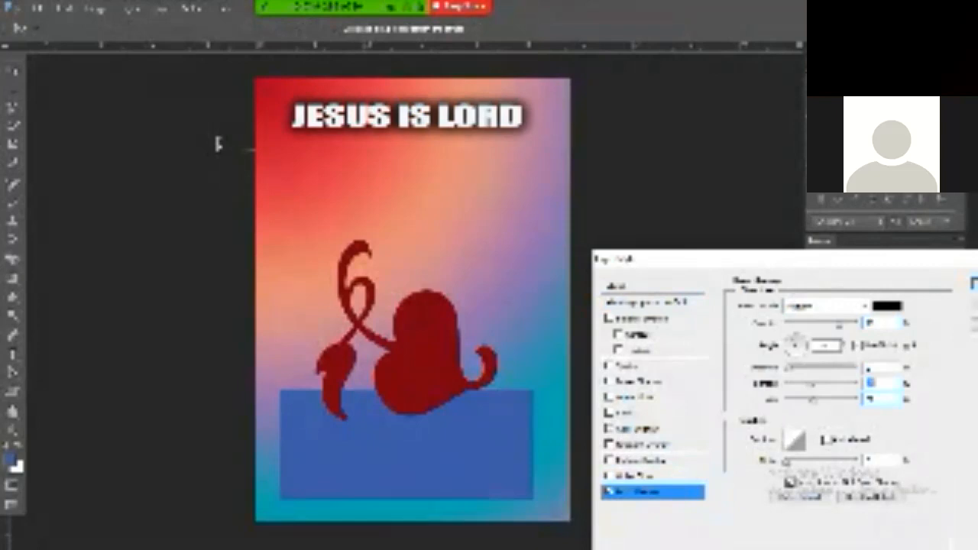
click(810, 441)
click(842, 361)
click(819, 362)
click(842, 340)
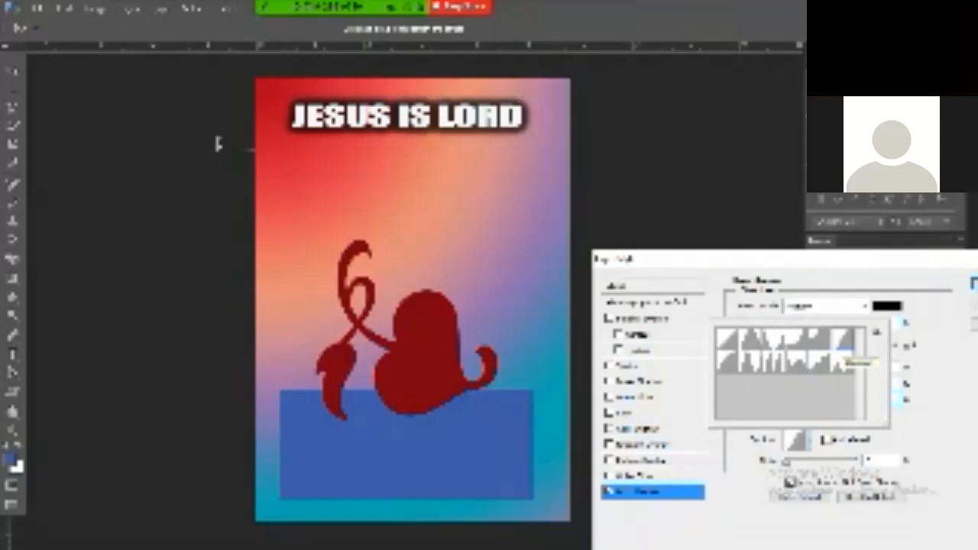
key(Return)
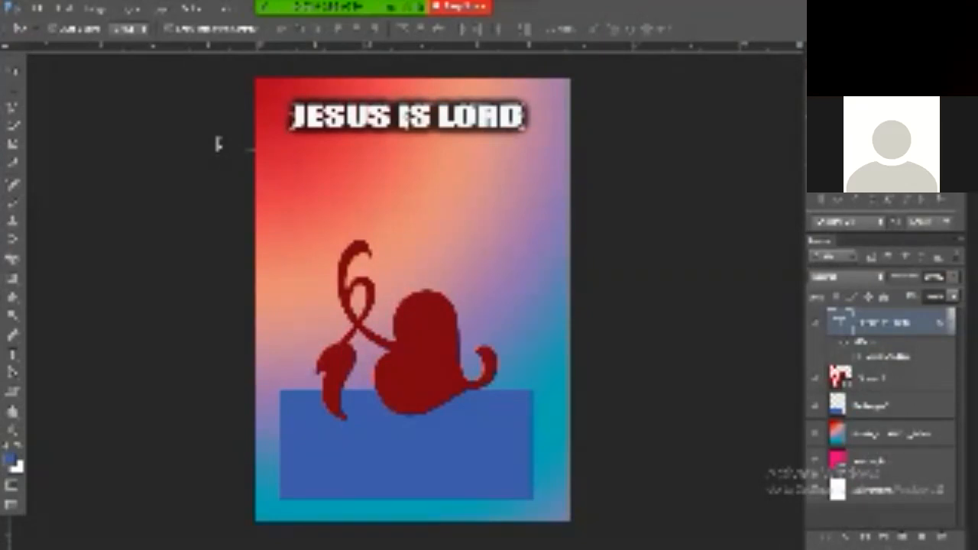
Add a gradient overlay to the heading with its stop colour set to bright red
double_click(926, 323)
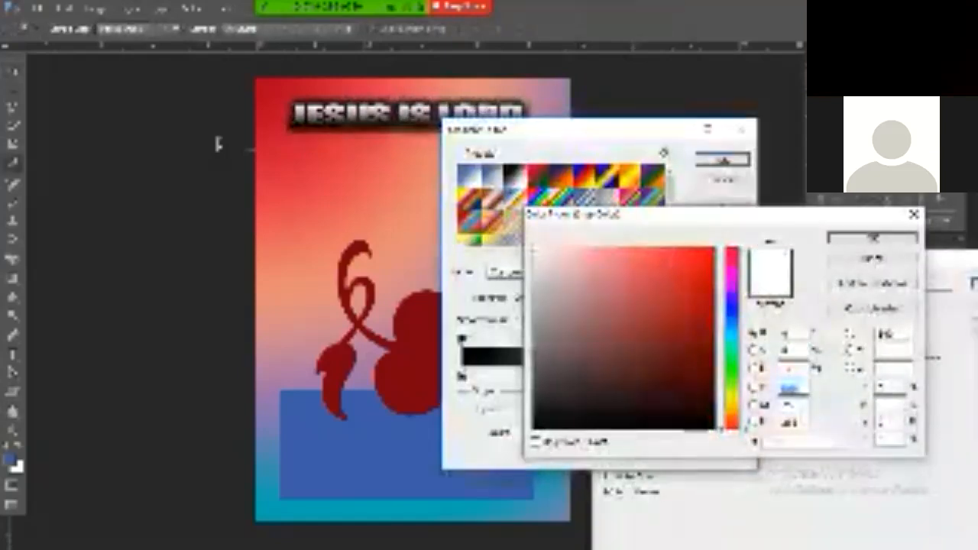
click(710, 254)
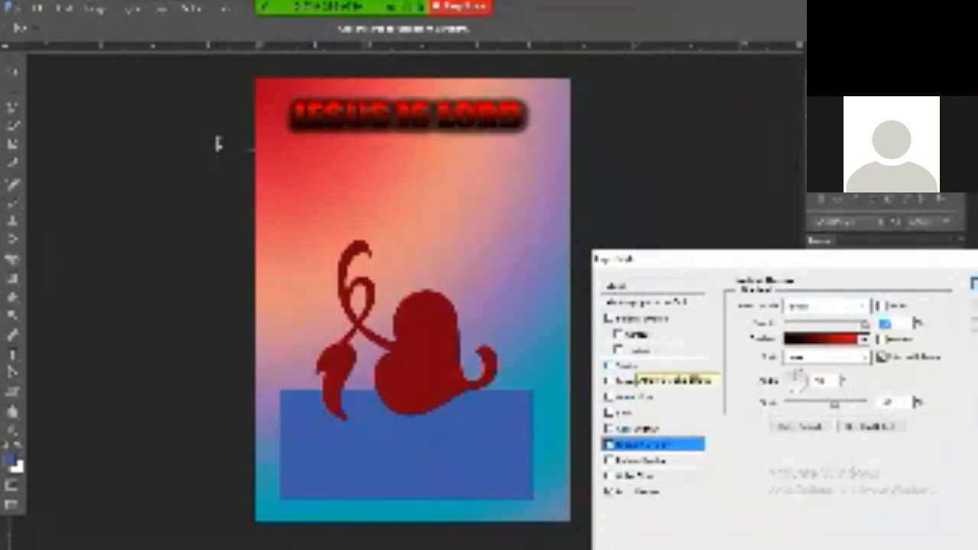
click(627, 366)
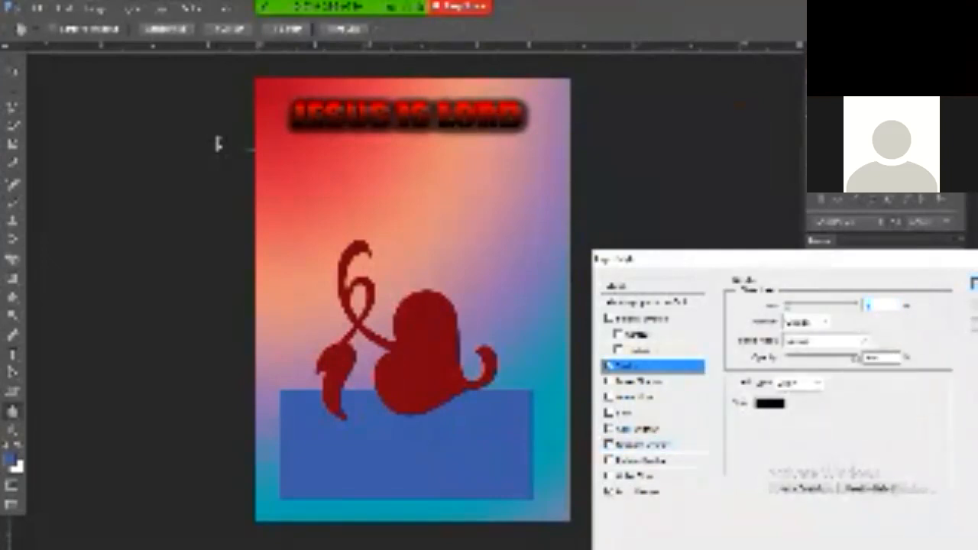
Give the heading a near-white stroke with a changed position and apply all effects
click(770, 404)
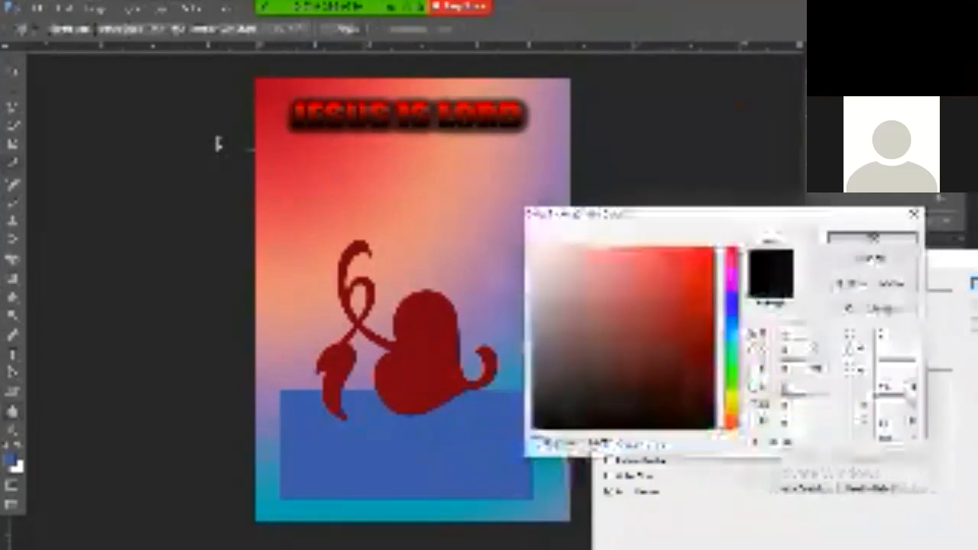
click(535, 250)
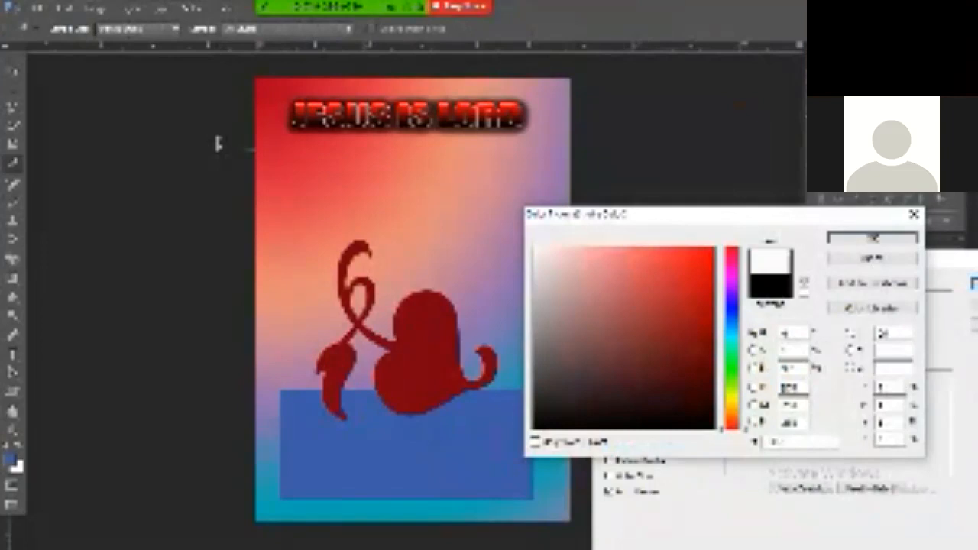
key(Return)
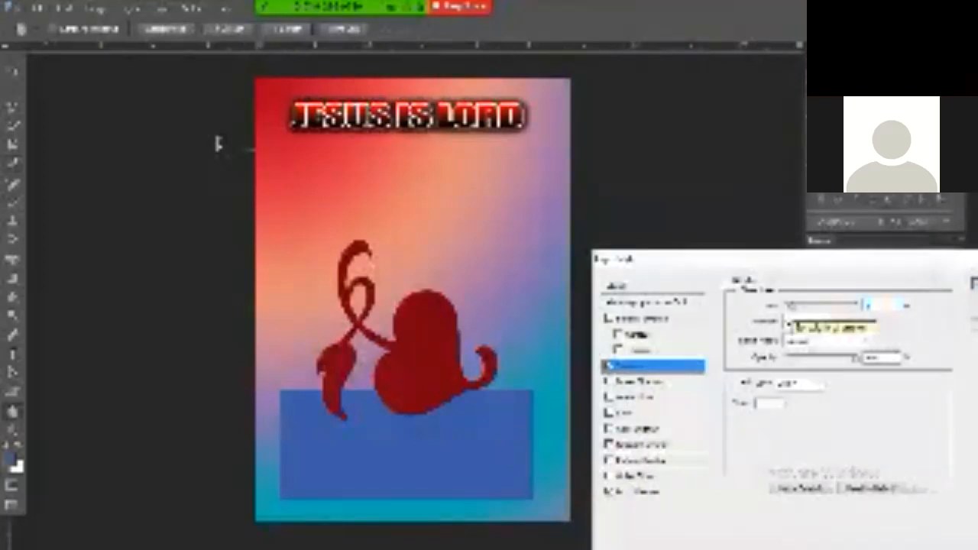
click(810, 327)
click(801, 348)
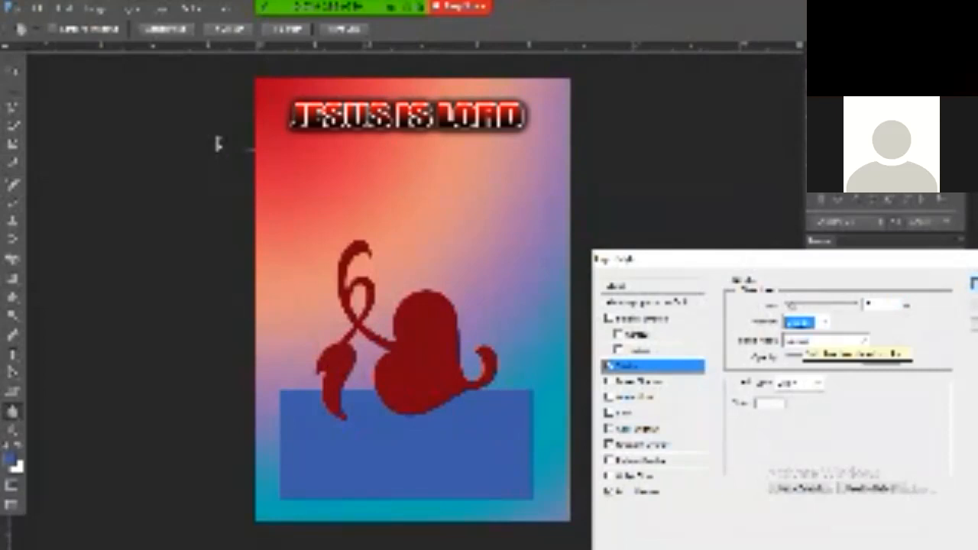
key(Return)
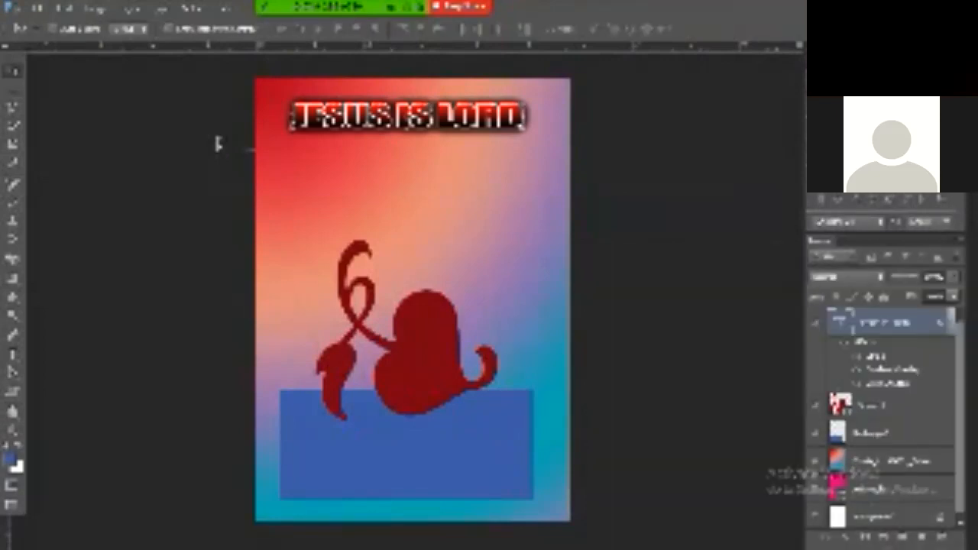
click(218, 144)
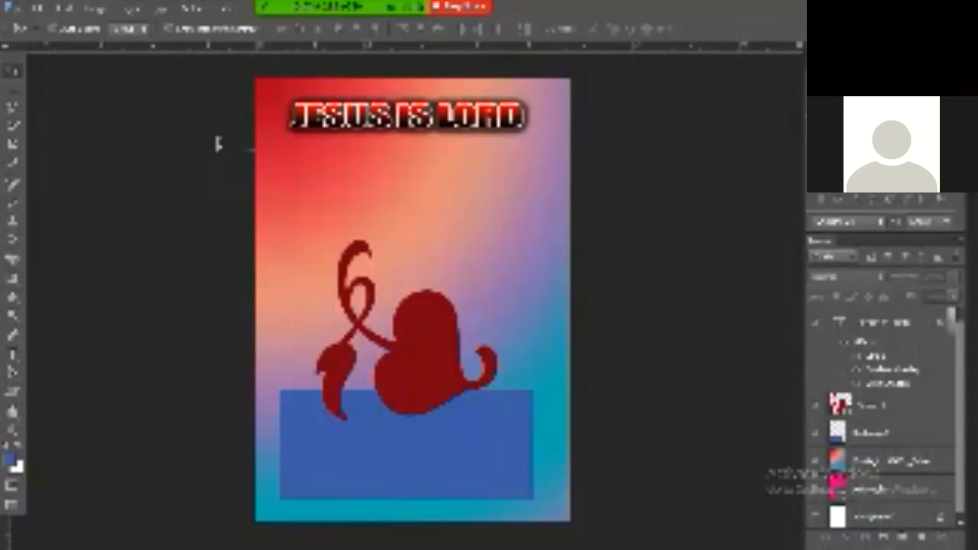
Switch to the Horizontal Type tool to edit the heading wording
key(t)
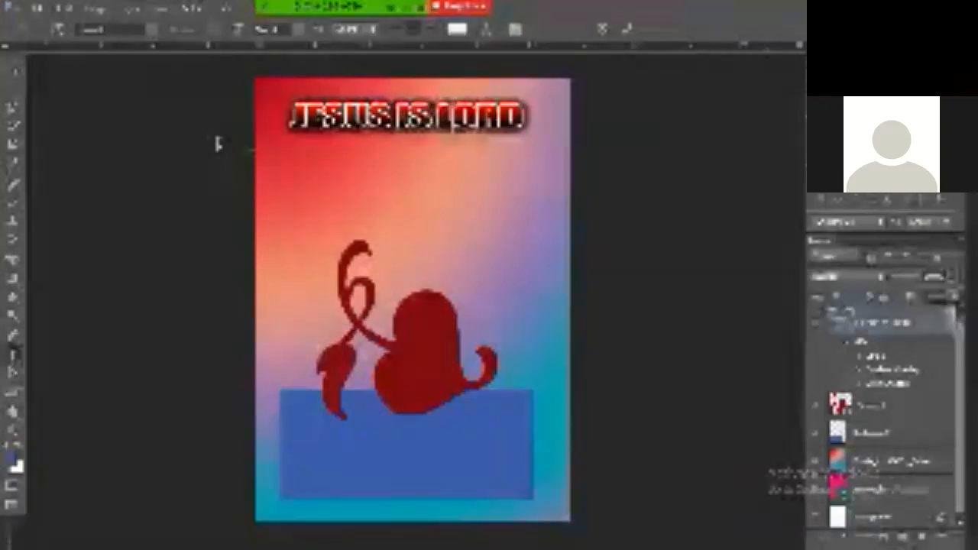
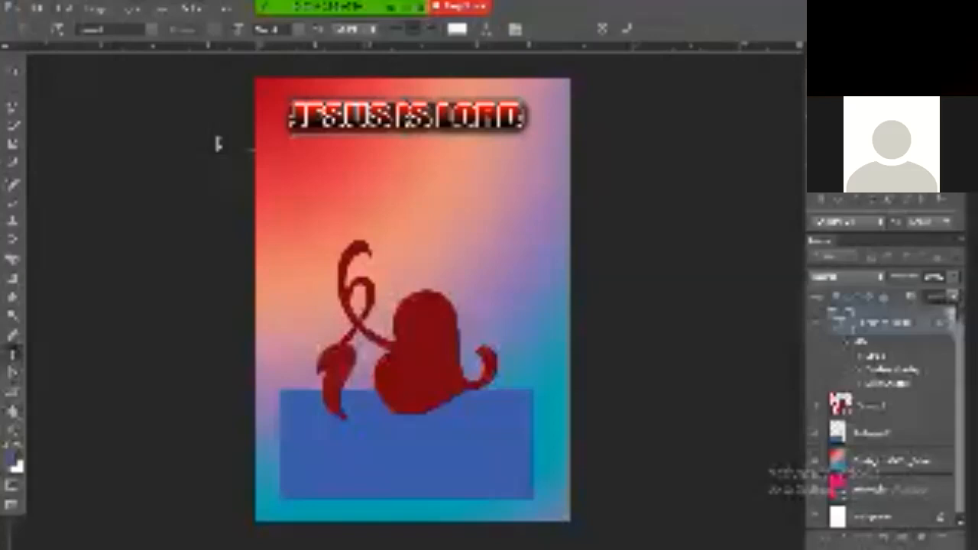
Edit the heading to read 'JESUS IS LORD' with 'YES' beneath, commit it, and select the blue band layer
key(ctrl+a)
key(ctrl+m)
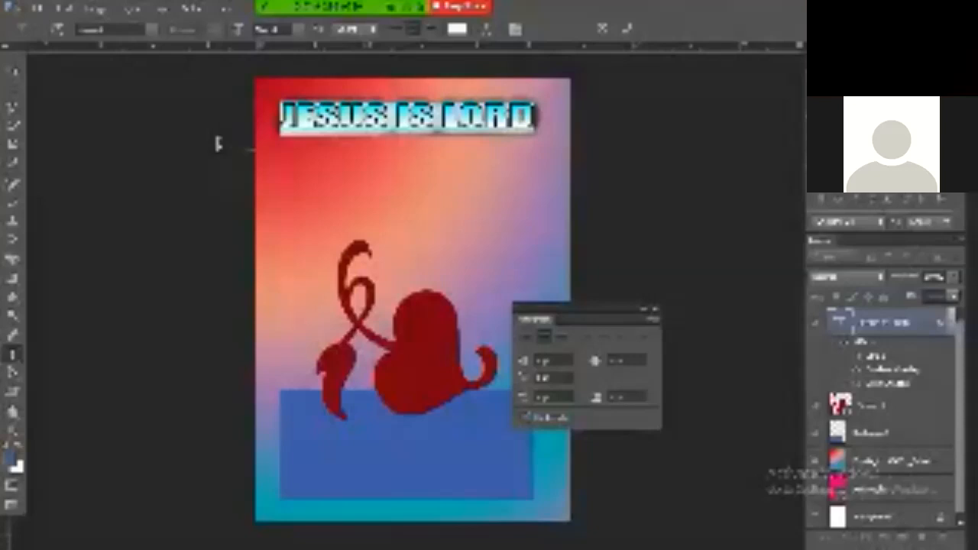
key(ctrl+Return)
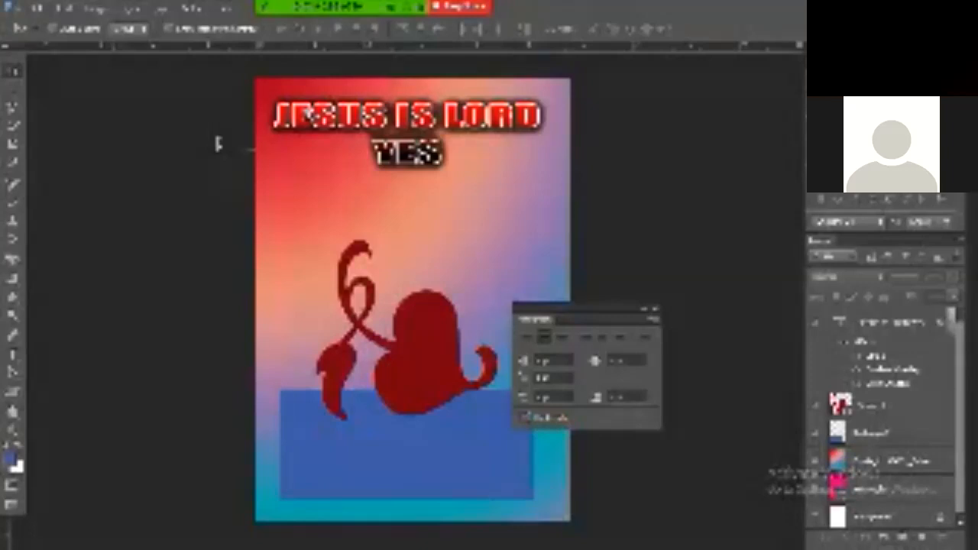
click(845, 437)
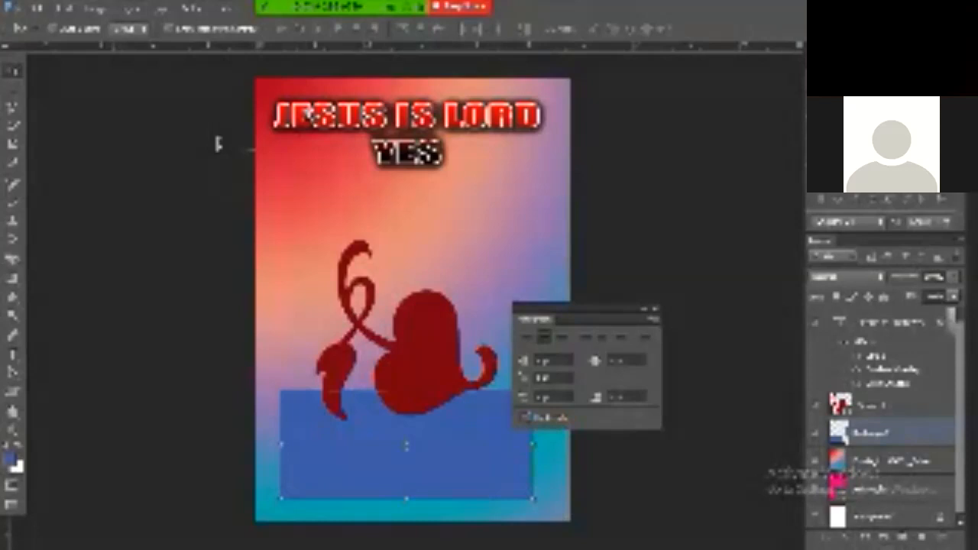
Commit the blue band's transform and zoom out to see the whole flyer
key(Return)
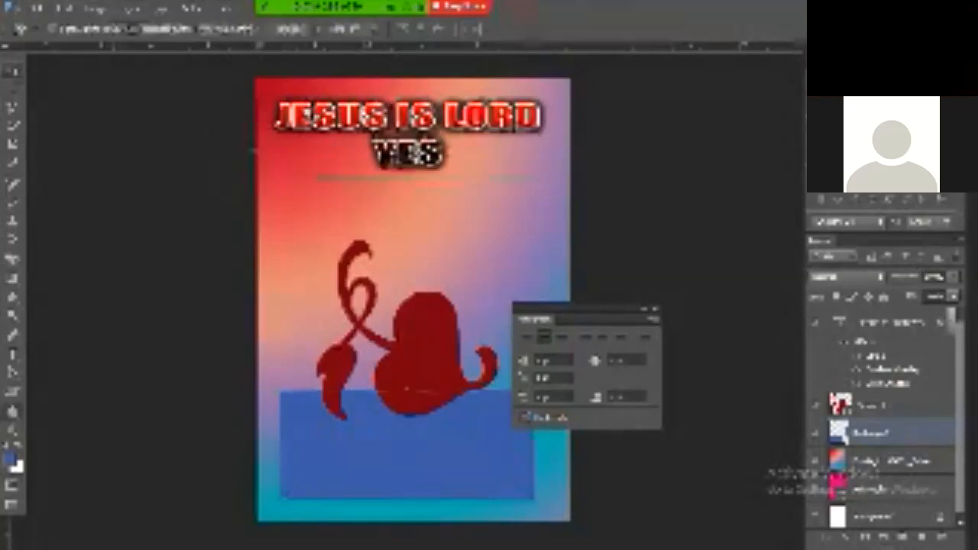
key(space)
scroll(400, 343, down, 1)
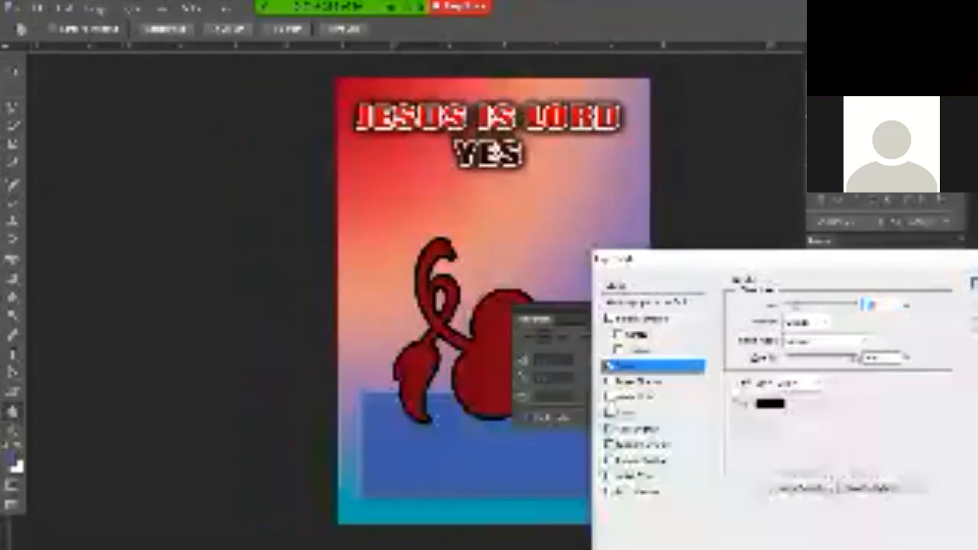
Change the heart's outline stroke colour to white and apply the layer style
click(771, 403)
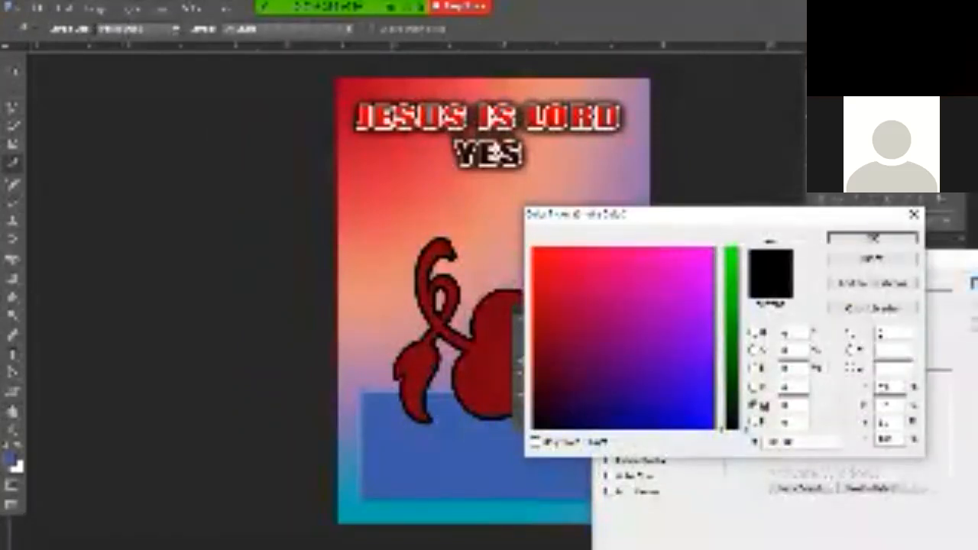
click(712, 251)
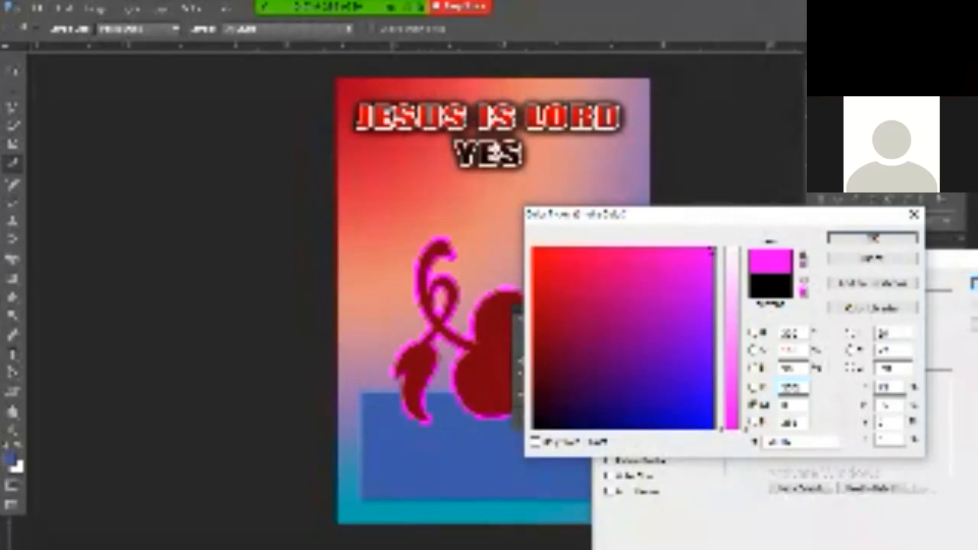
click(752, 333)
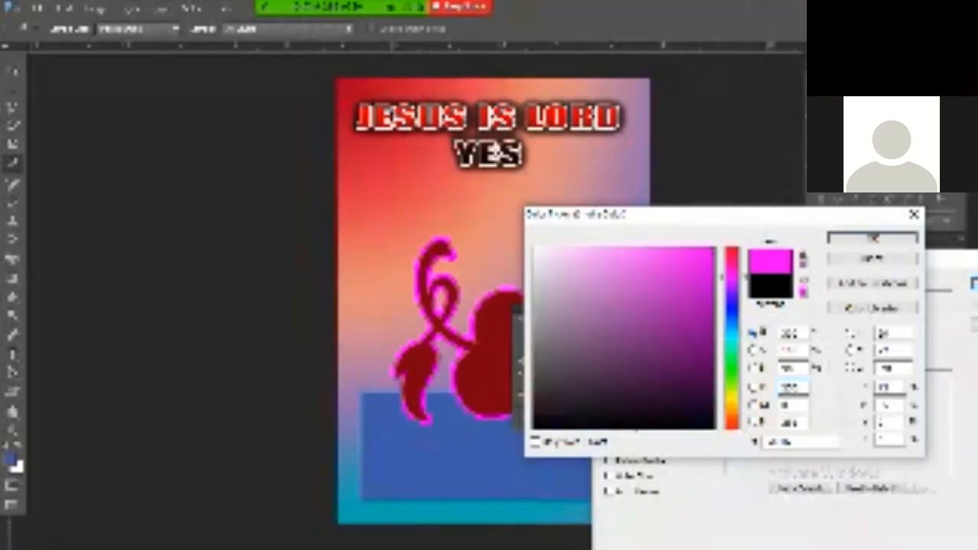
click(538, 248)
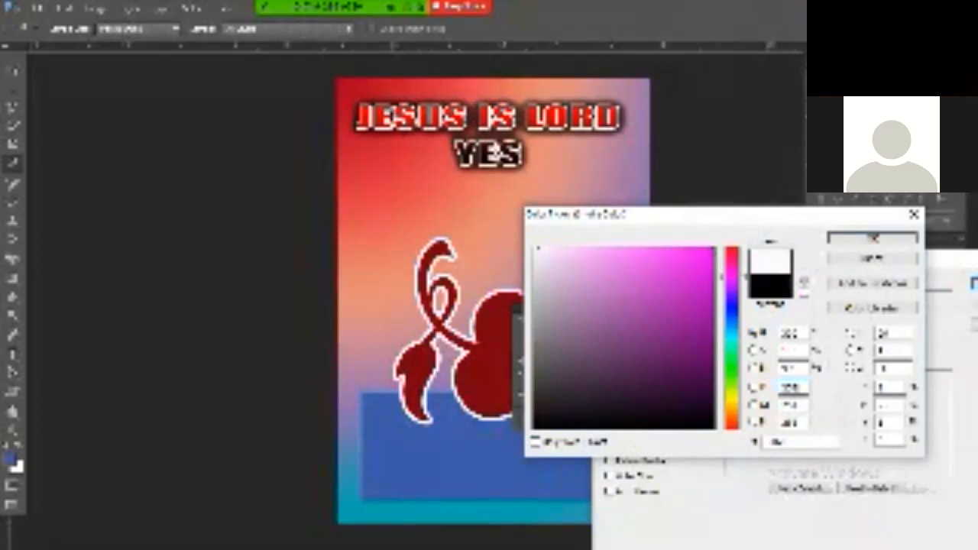
key(Return)
key(Return)
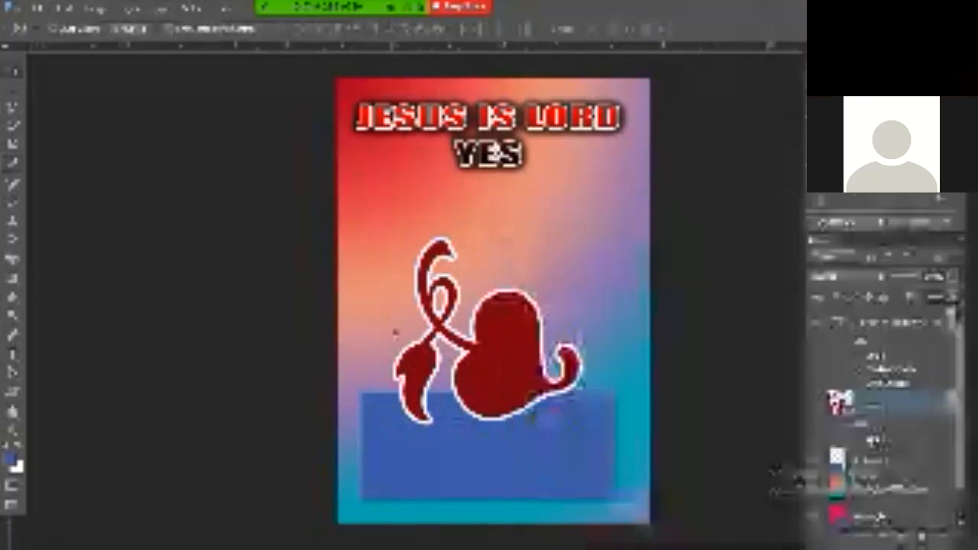
click(845, 465)
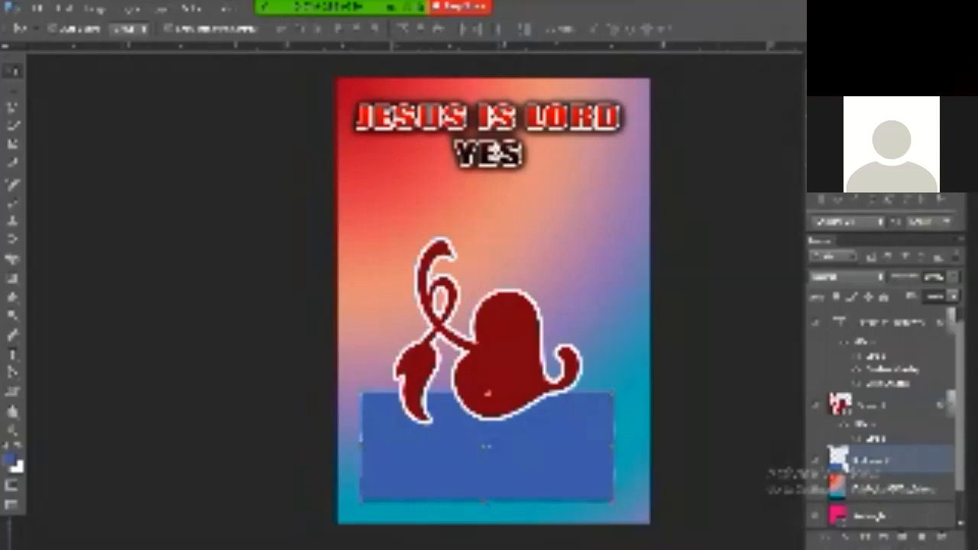
click(711, 321)
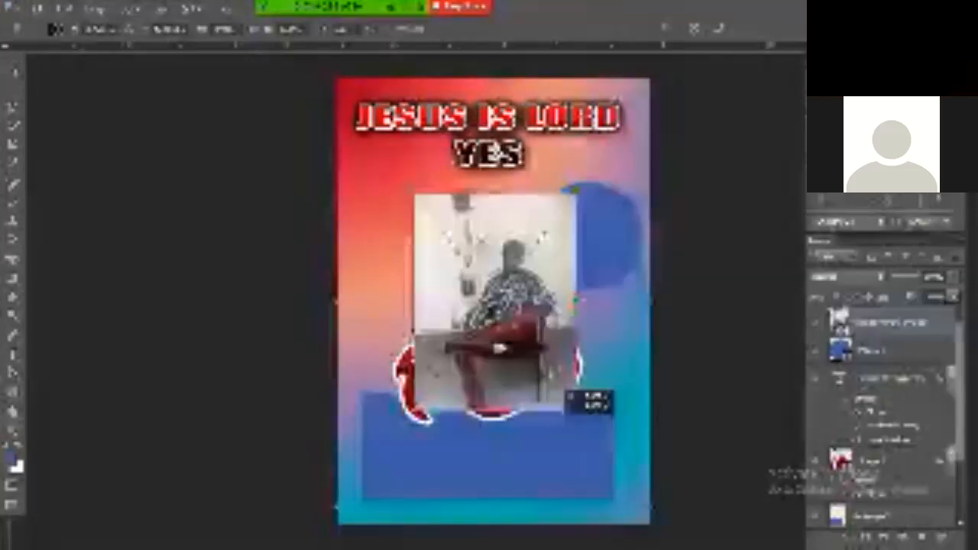
drag(583, 394, 558, 386)
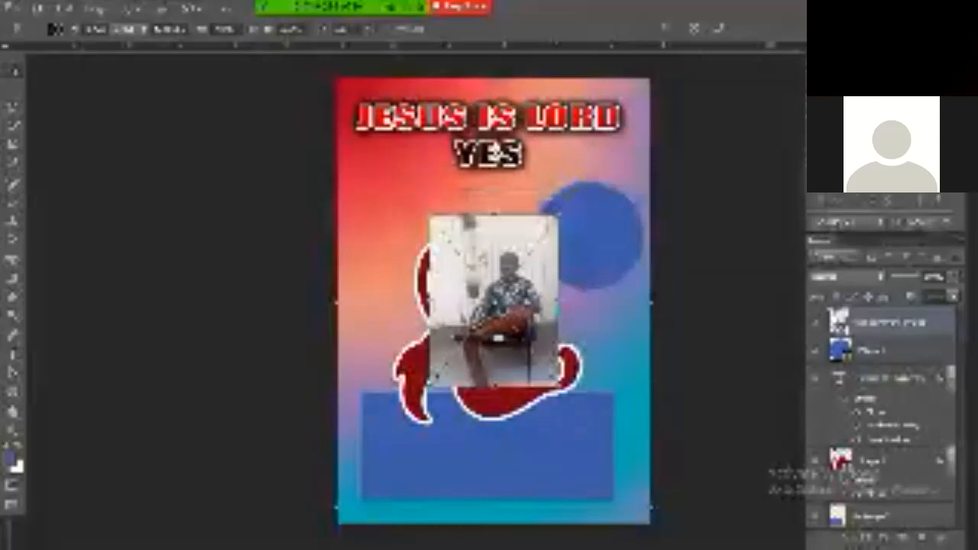
Commit the photo's smaller size and move it over the blue circle at upper right
key(Return)
drag(534, 358, 621, 299)
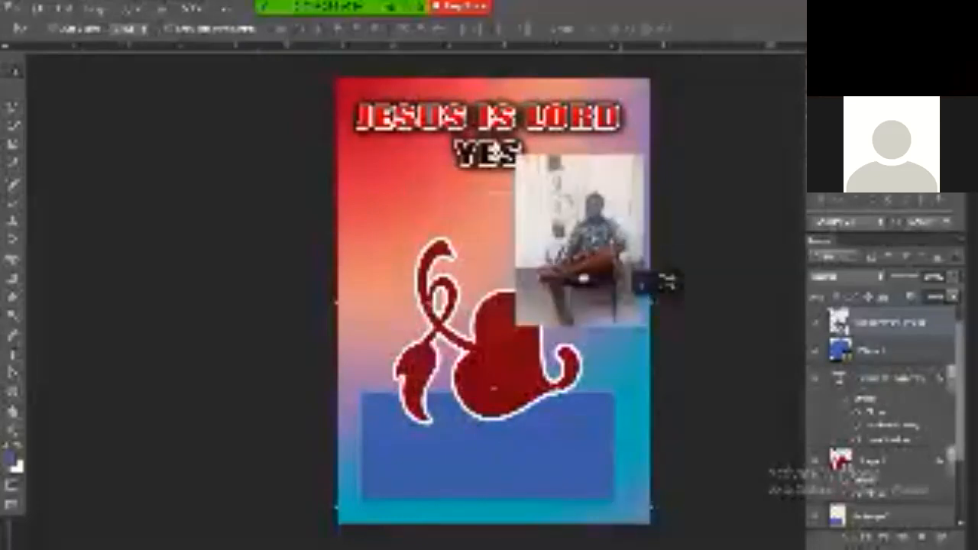
drag(621, 298, 620, 299)
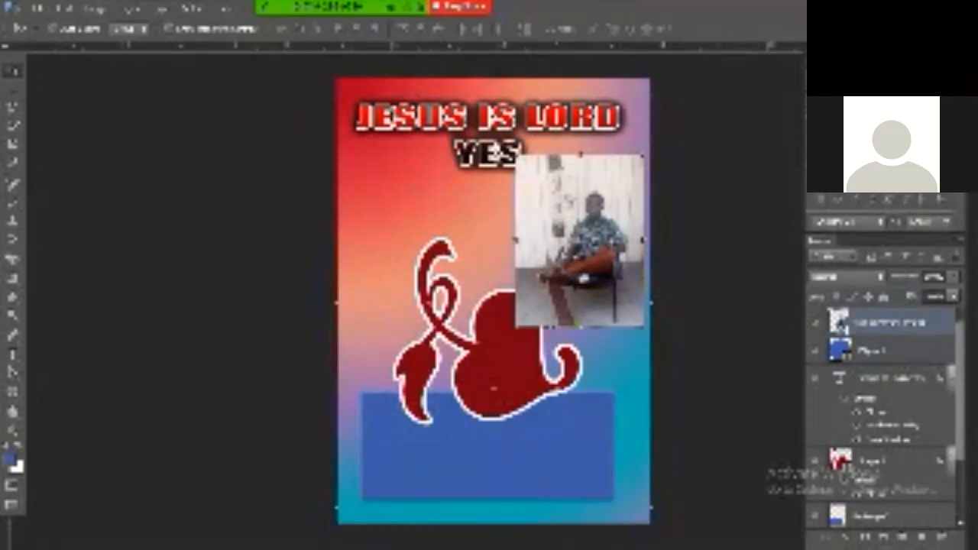
right_click(934, 323)
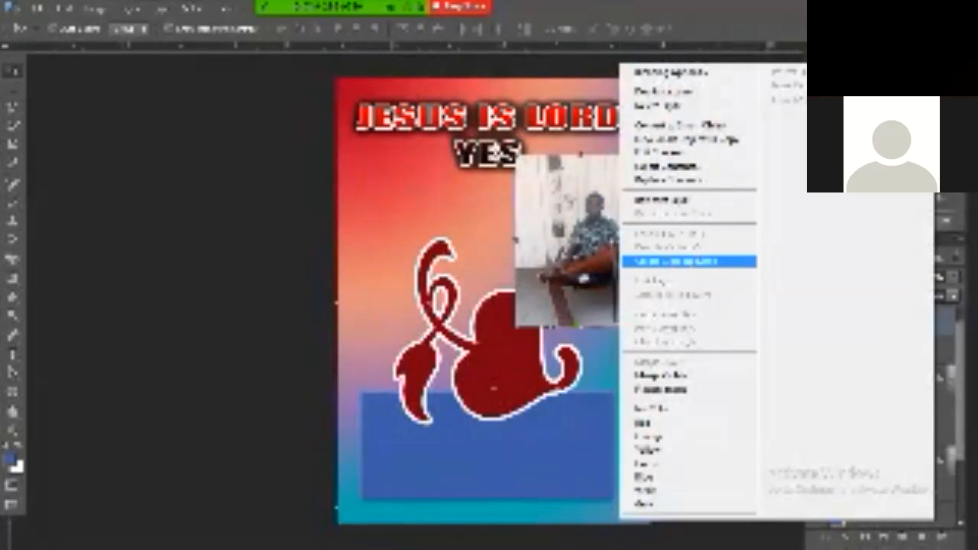
Clip the photo to the circle below it and recentre the poster in the window
click(679, 261)
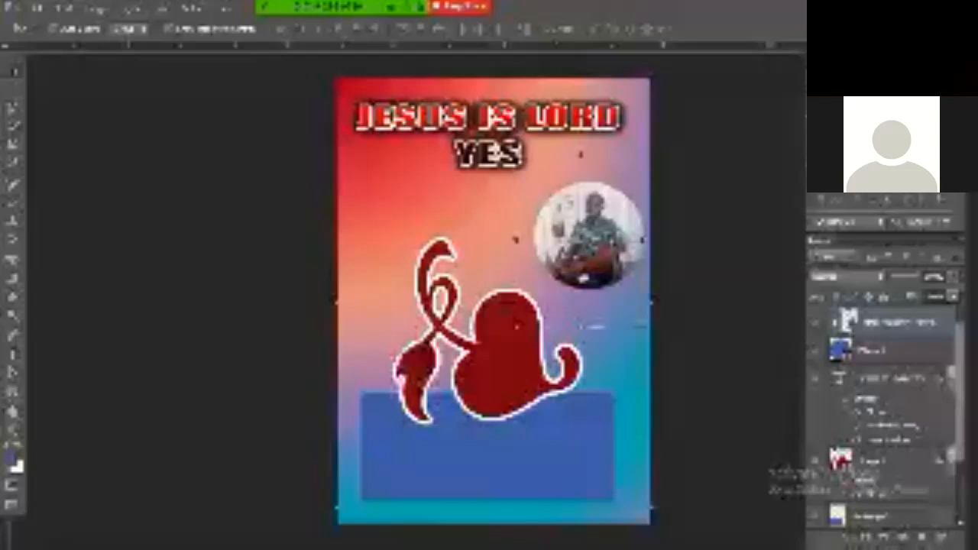
key(space)
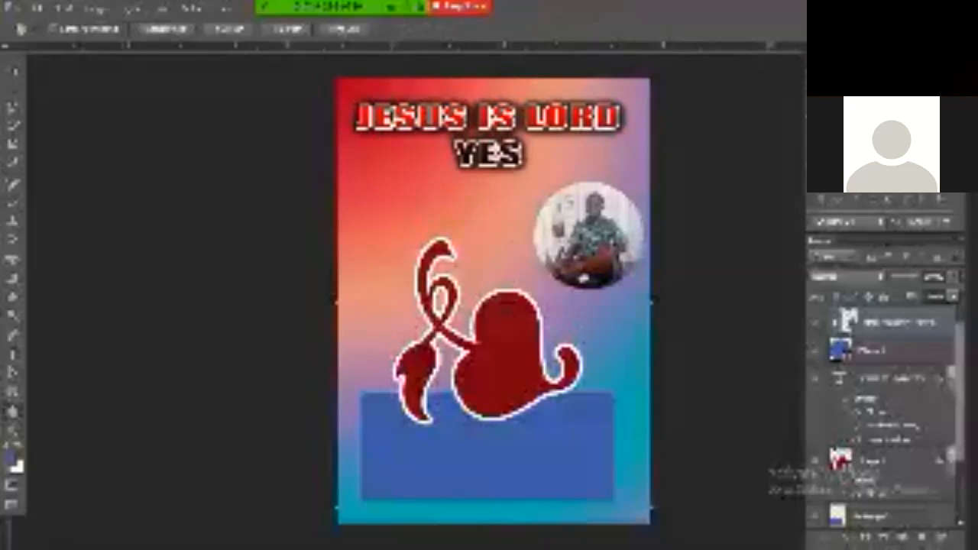
drag(533, 401, 530, 398)
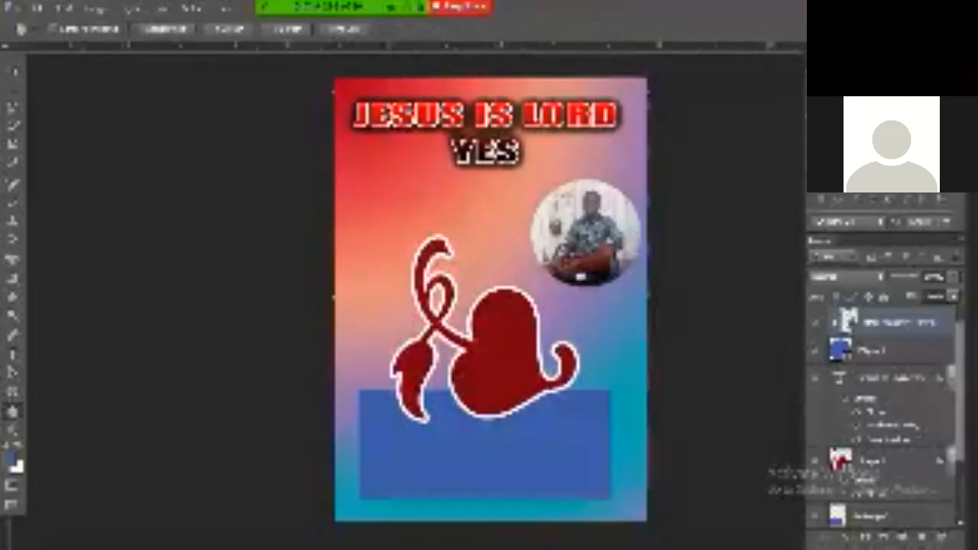
scroll(602, 223, up, 1)
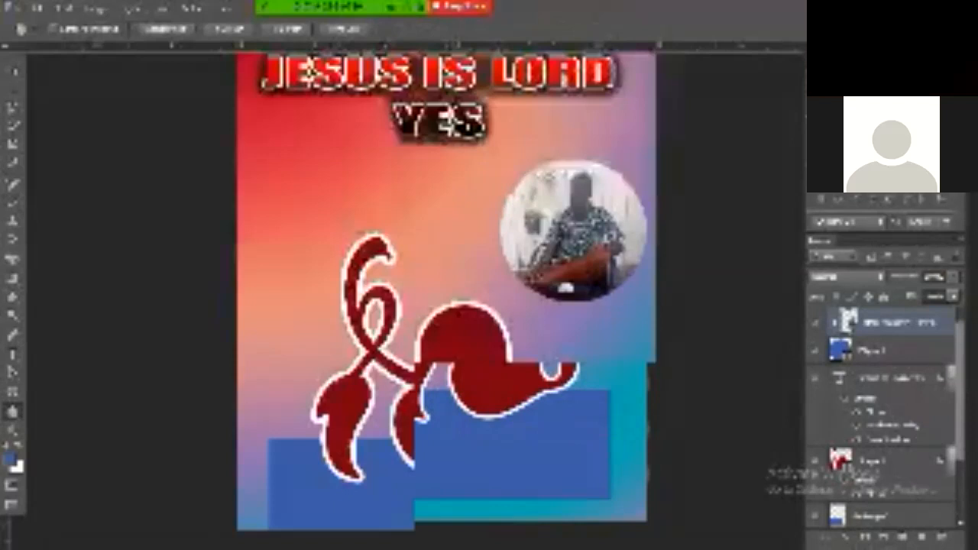
drag(489, 313, 477, 271)
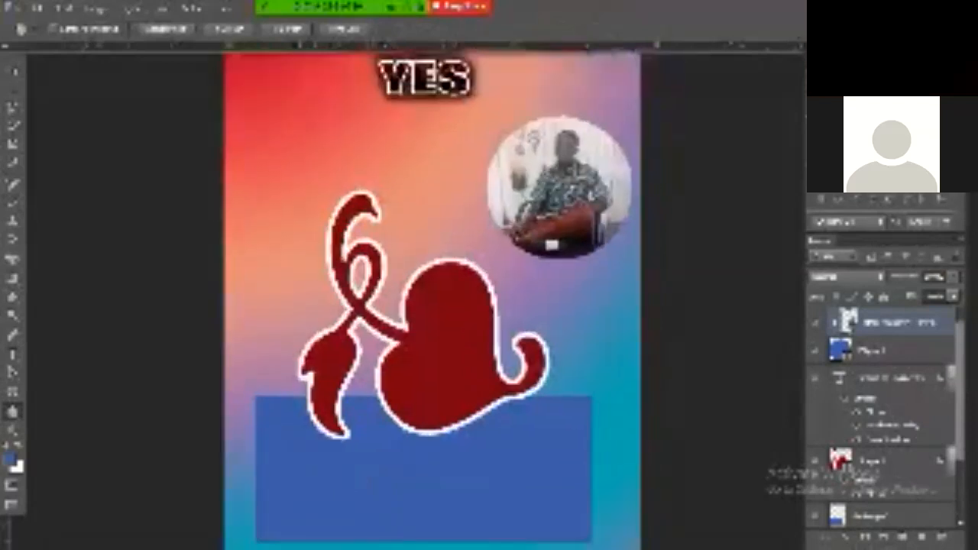
drag(551, 245, 595, 262)
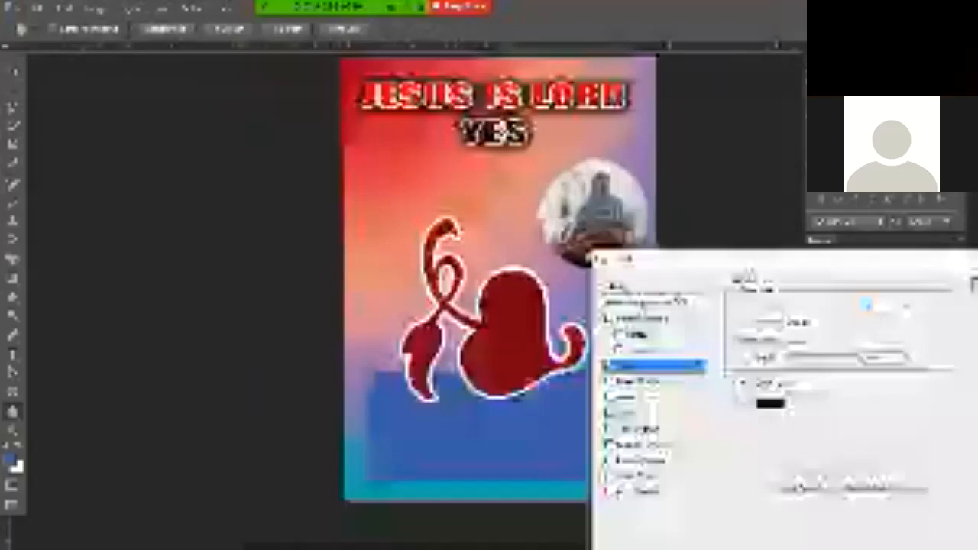
Apply the red ring stroke around the round photo and deselect its layer
key(Return)
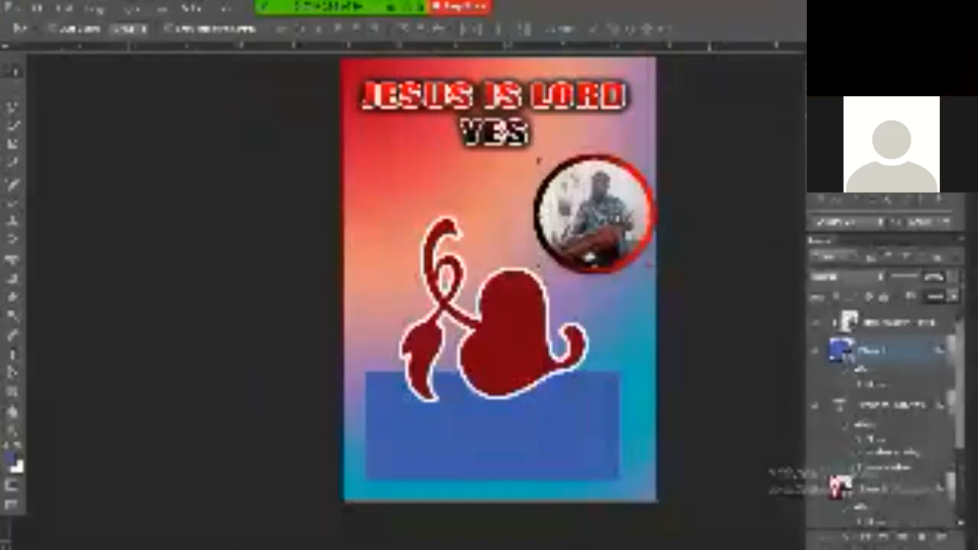
click(716, 285)
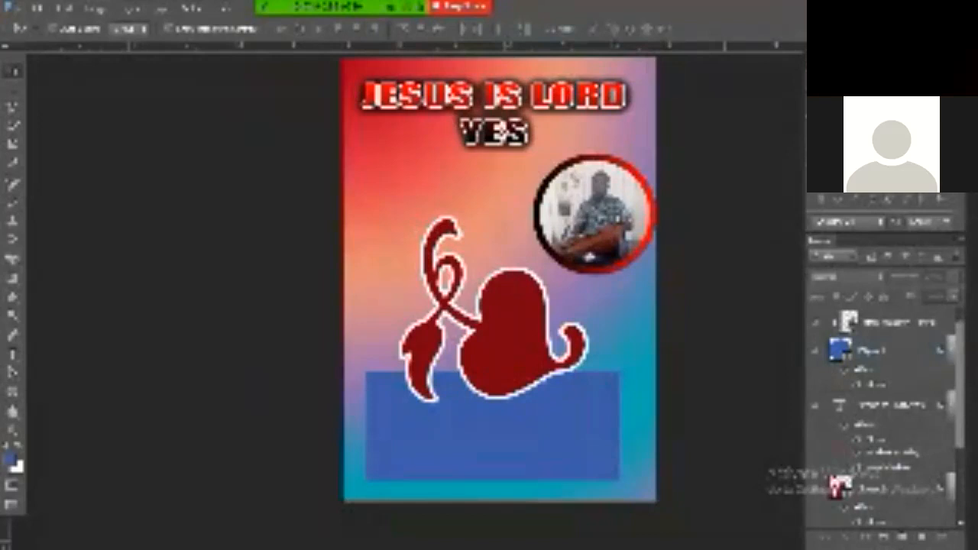
key(space)
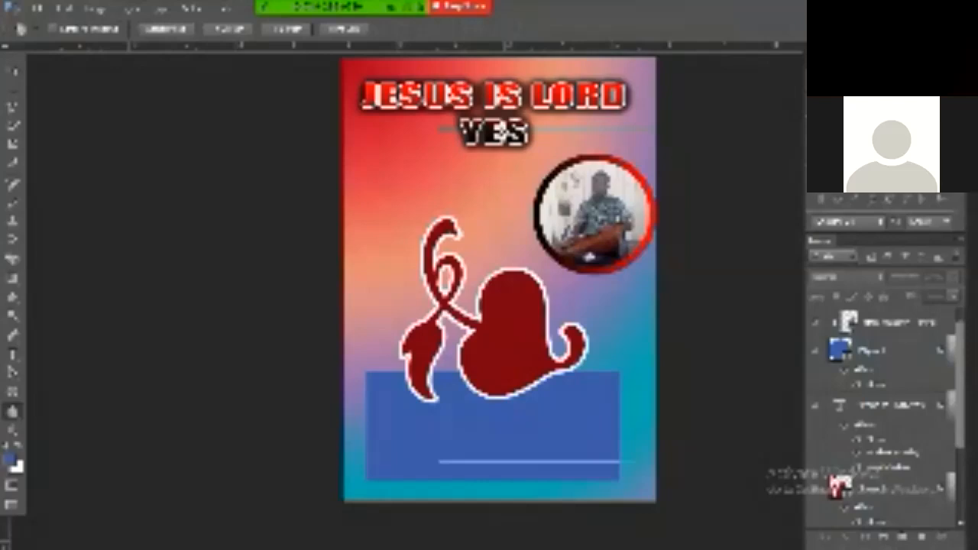
Duplicate the styled heading text layer as the basis for the SILVER lettering
scroll(551, 299, up, 1)
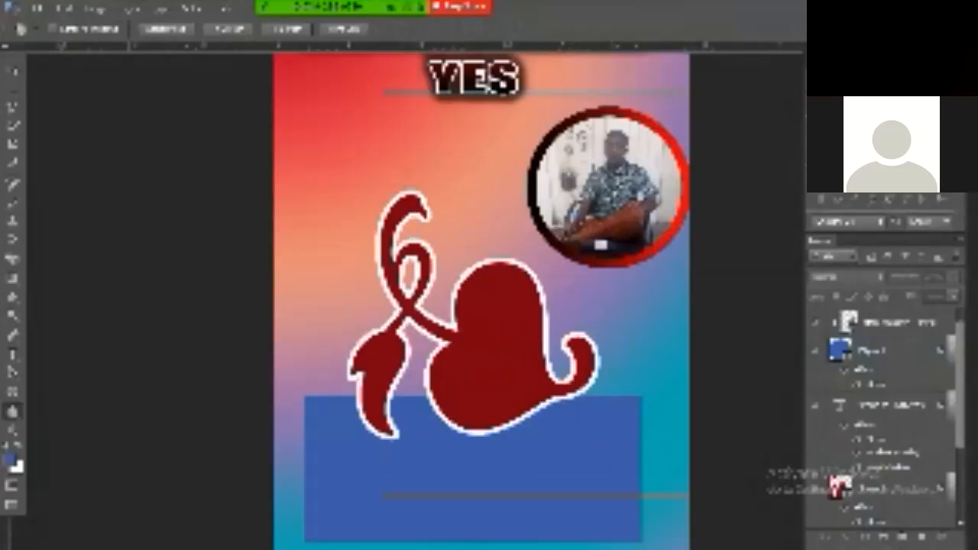
scroll(555, 287, down, 1)
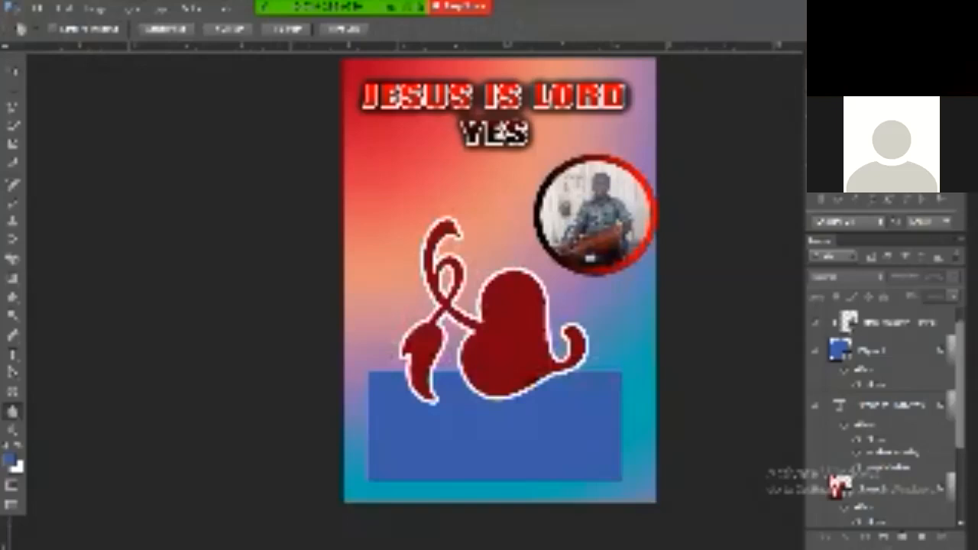
key(ctrl+j)
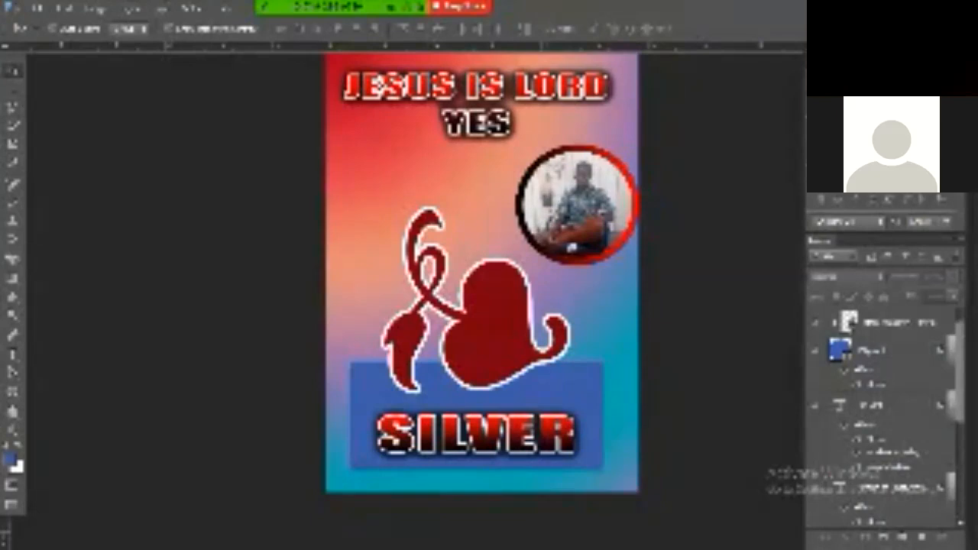
Adjust the SILVER text's slant across the blue band
key(ctrl+z)
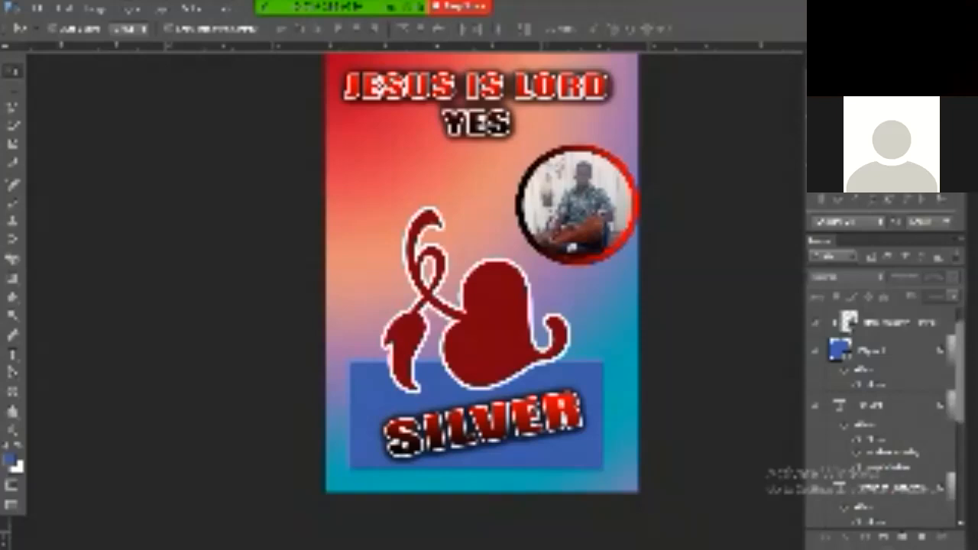
Look over the finished flyer and open the Zoom meeting's participants list
scroll(465, 272, right, 1)
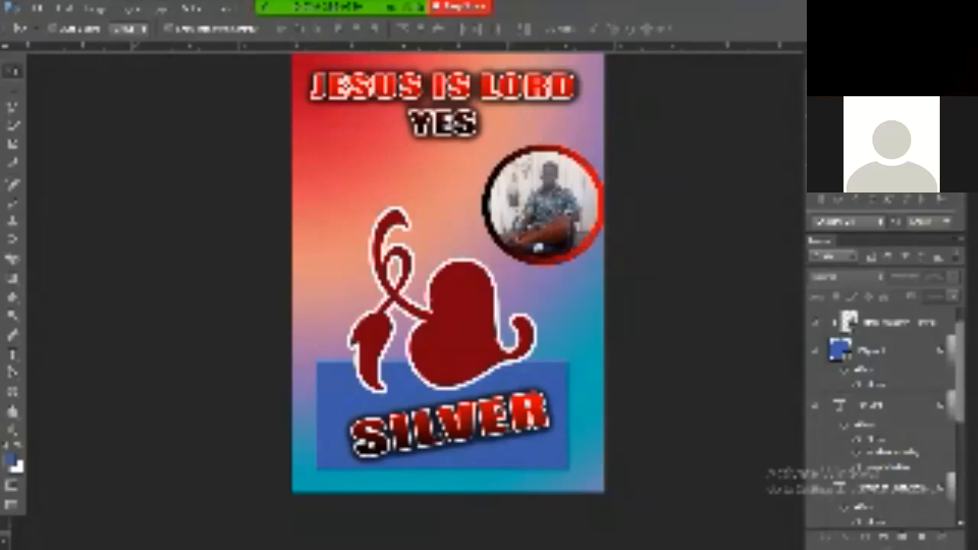
drag(457, 94, 472, 156)
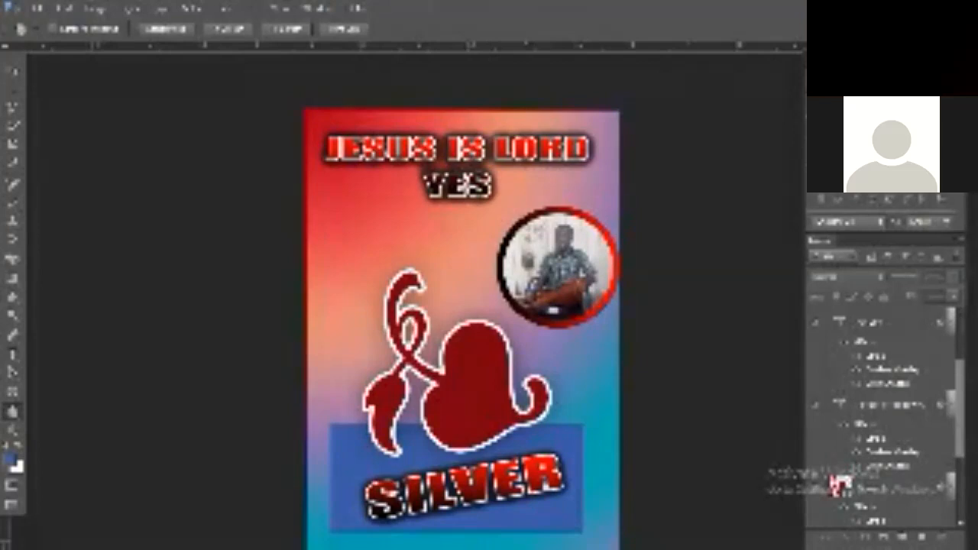
click(298, 19)
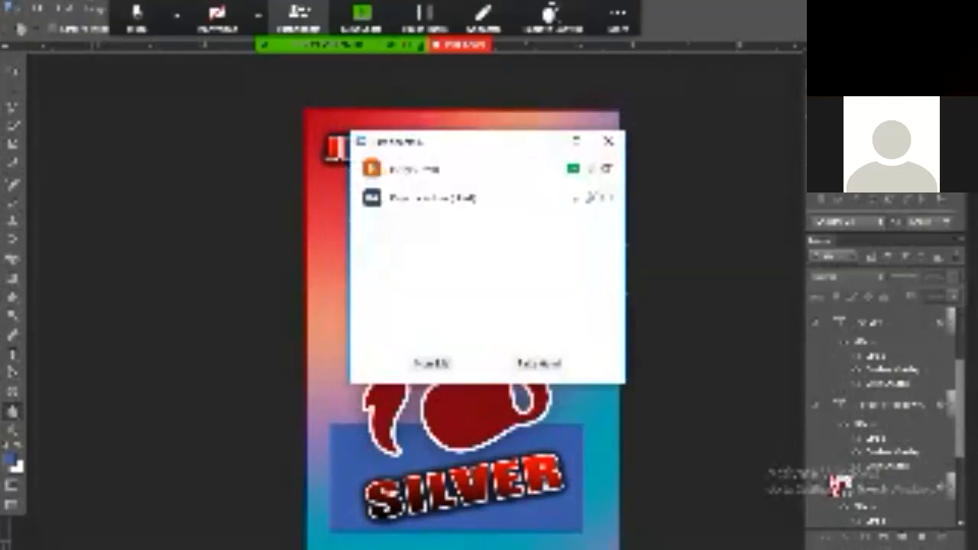
Move the Participants window lower over the shared flyer
drag(489, 141, 480, 259)
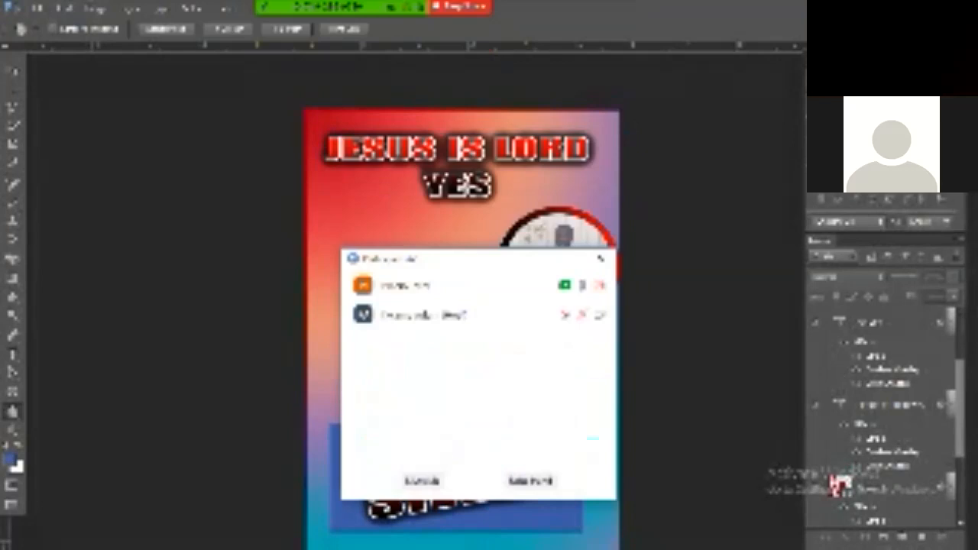
drag(480, 259, 481, 291)
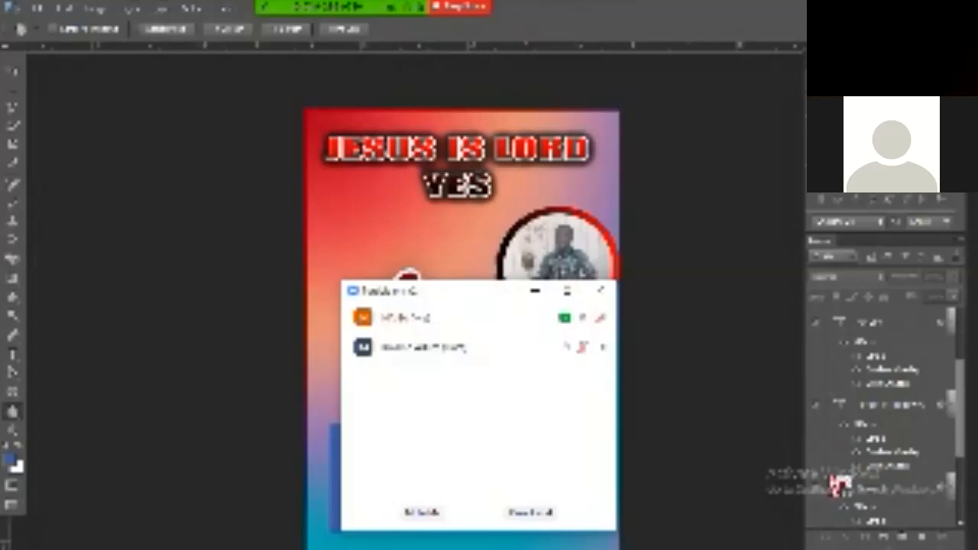